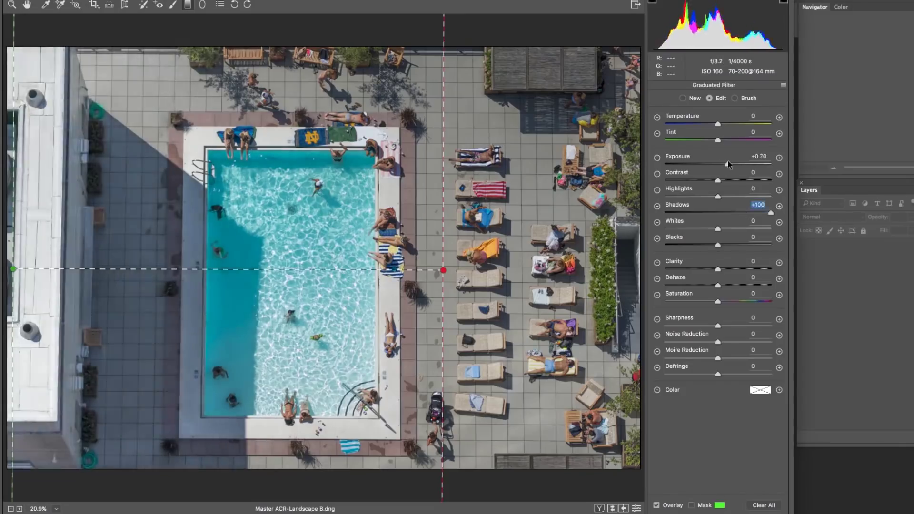
# - Open Master ACR-Landscape A.dng from 03 Practical Examples > 04 Landscape Edit A in Camera Raw
pyautogui.moveTo(466, 504); pyautogui.dragTo(635, 508)
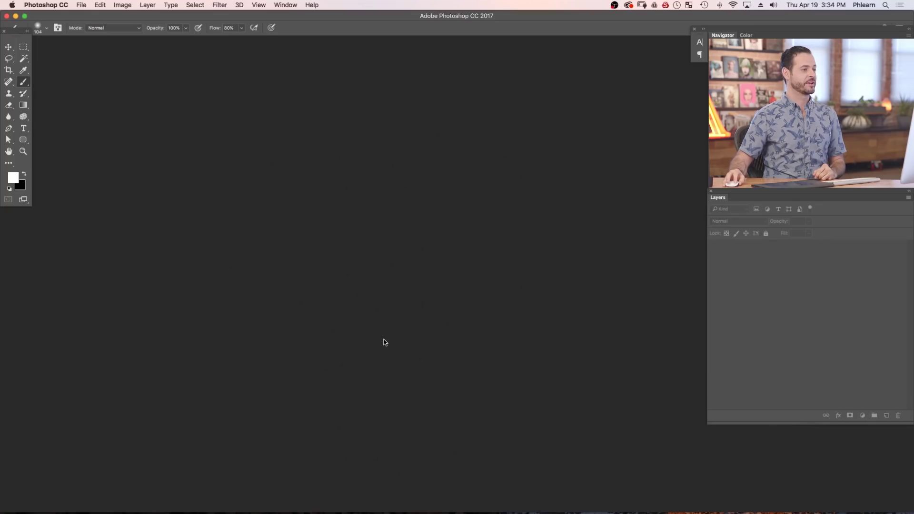
pyautogui.press('super+o')
pyautogui.click(361, 76)
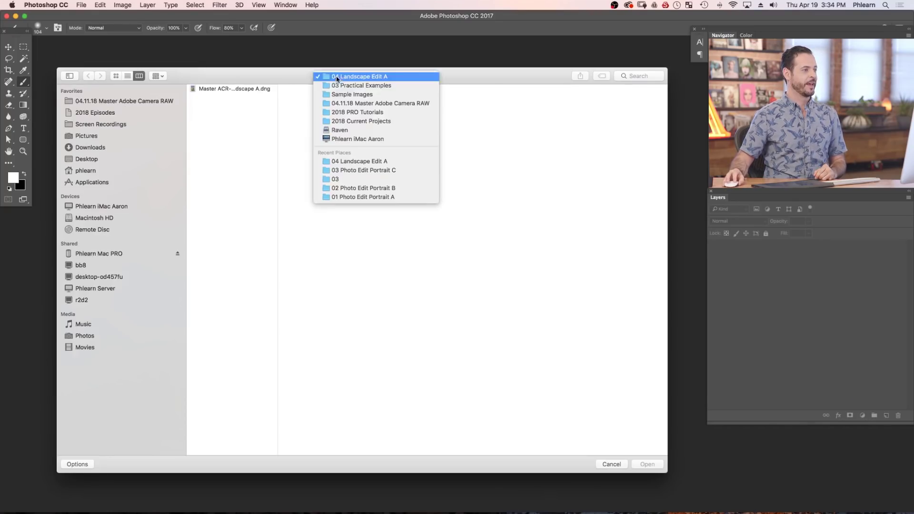
pyautogui.click(342, 84)
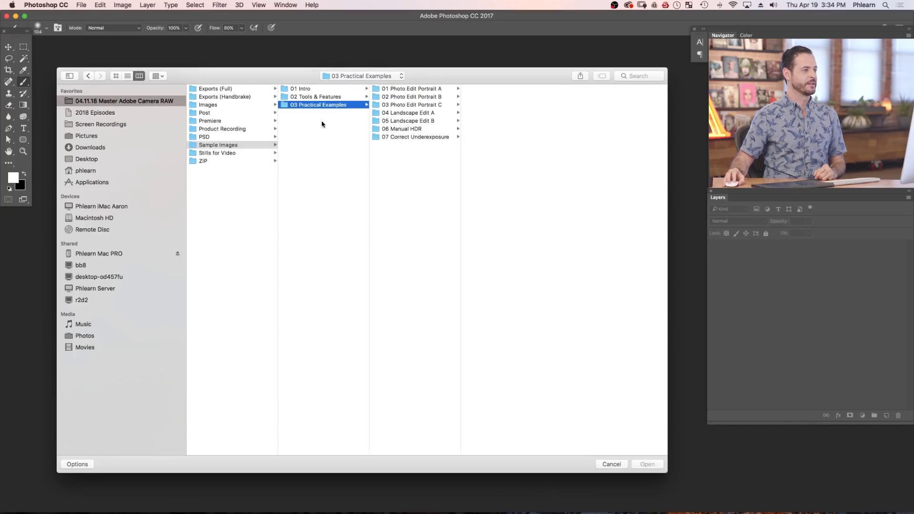
pyautogui.click(420, 112)
pyautogui.click(500, 88)
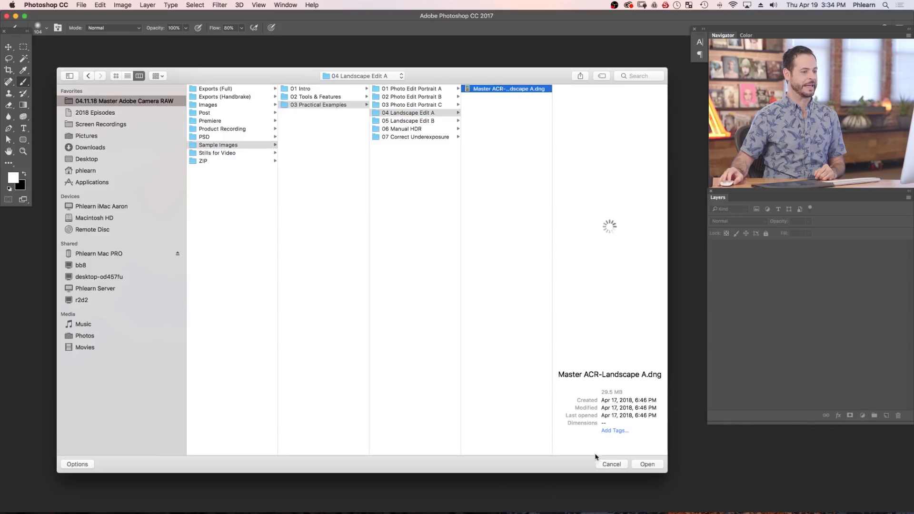
pyautogui.click(648, 464)
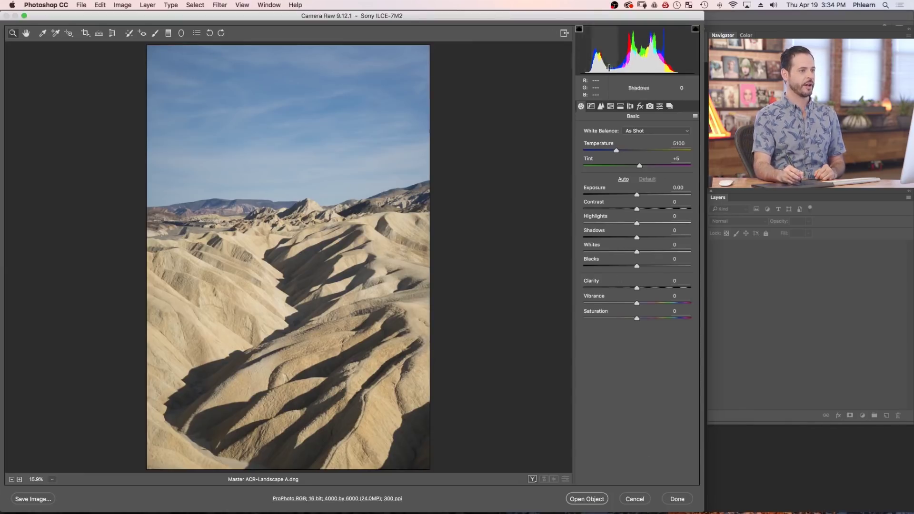
# - Reset Camera Raw defaults, then enable Remove Chromatic Aberration and Sony FE 24-70mm profile corrections
pyautogui.click(695, 116)
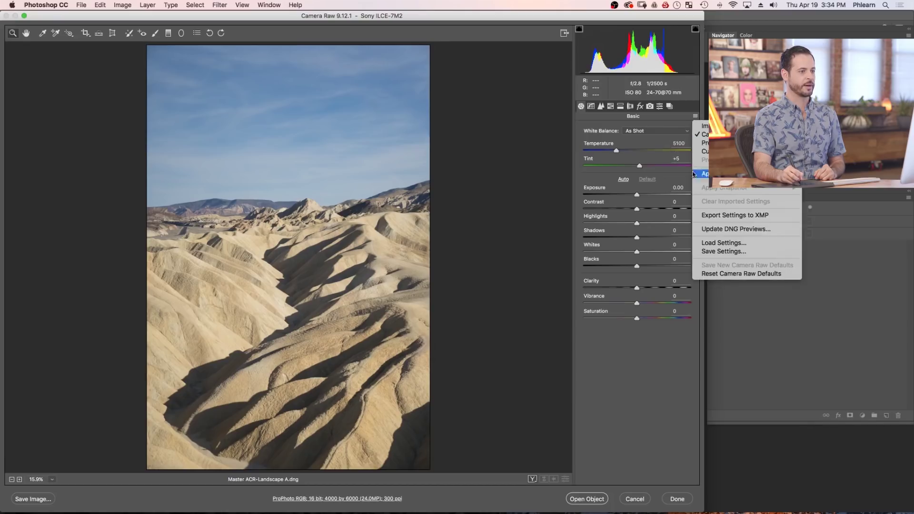
pyautogui.click(712, 274)
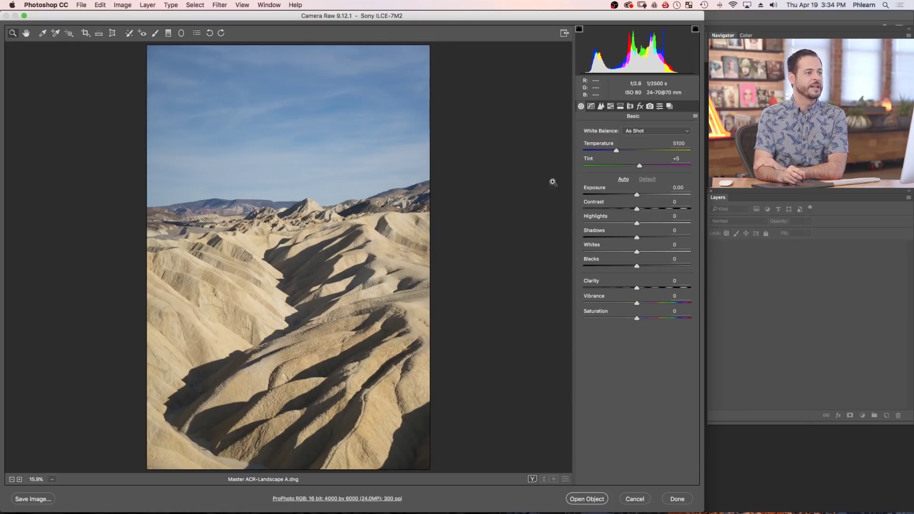
pyautogui.click(629, 106)
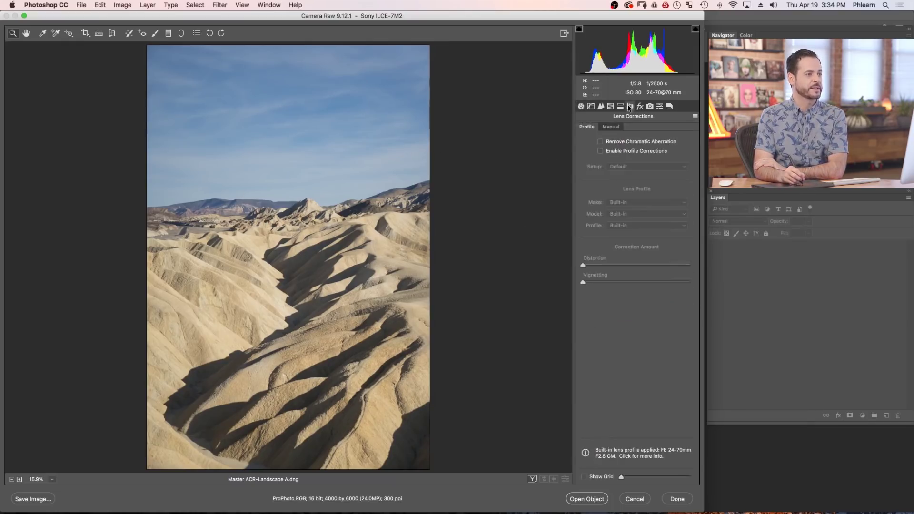
pyautogui.click(608, 151)
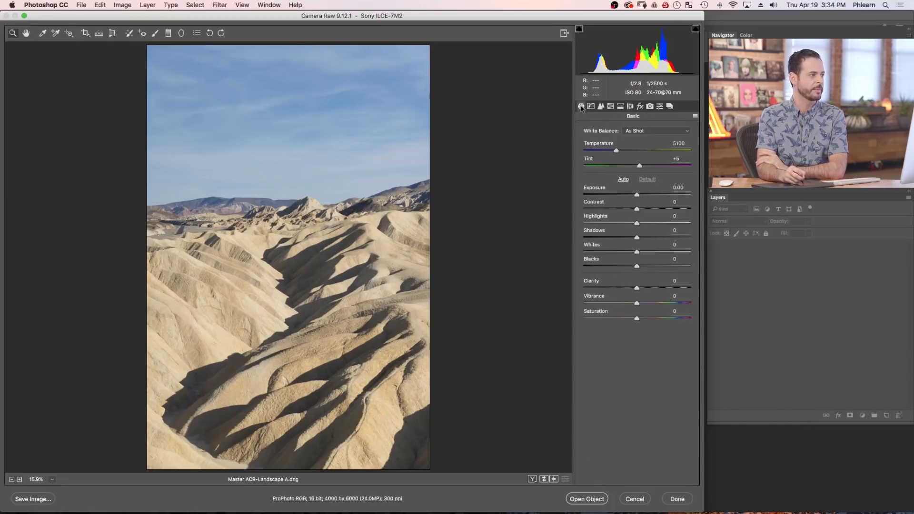
# - Start an Adjustment Brush stroke on the ridge, reset local correction settings to zero, and show the mask
pyautogui.click(155, 33)
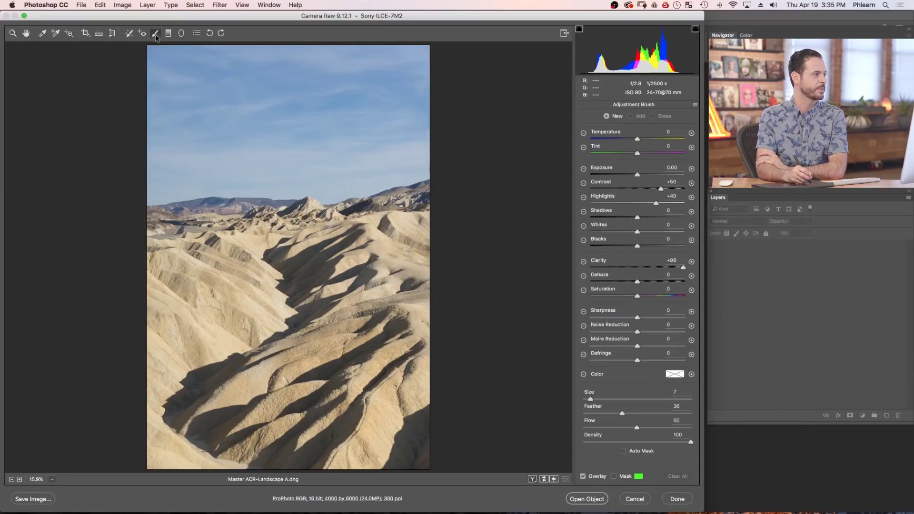
pyautogui.moveTo(374, 296); pyautogui.dragTo(400, 381)
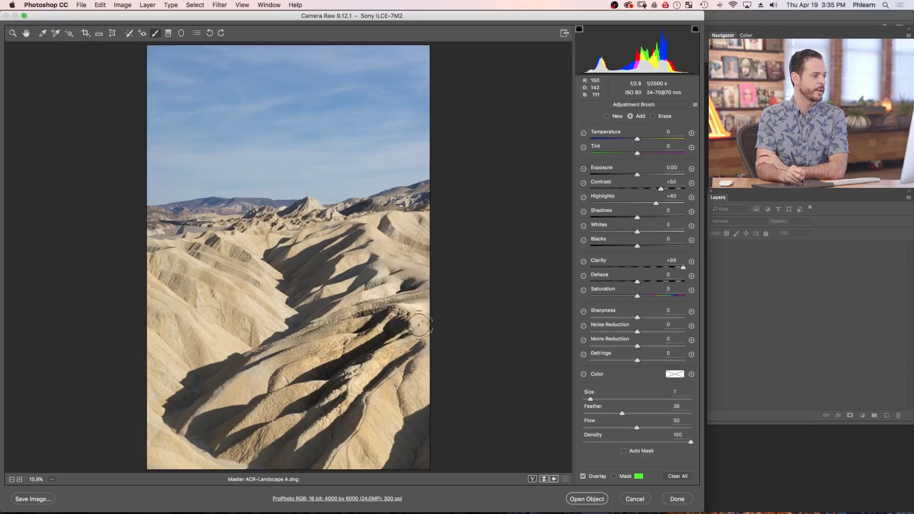
pyautogui.click(694, 105)
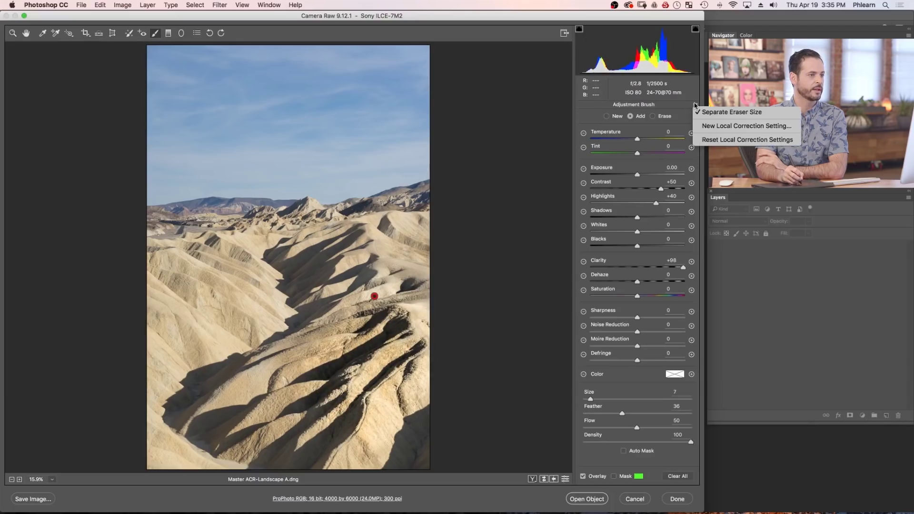
pyautogui.click(704, 139)
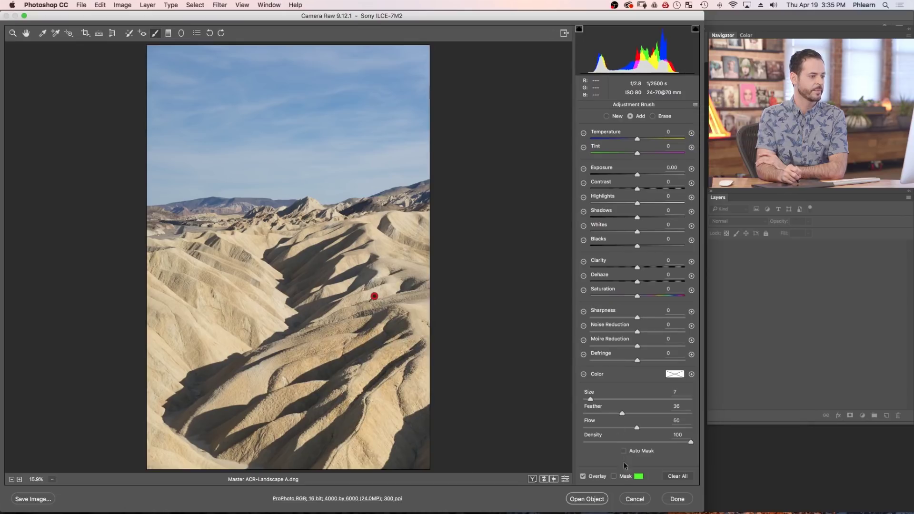
pyautogui.click(613, 476)
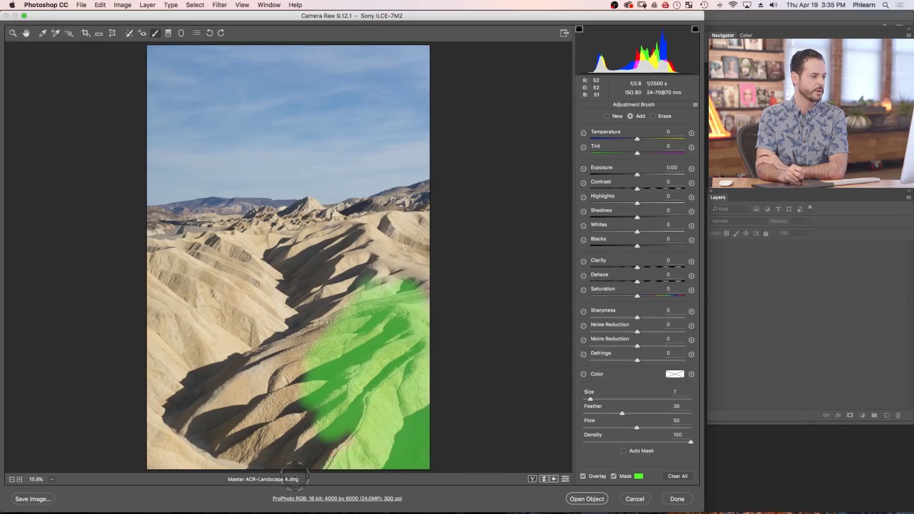
# - Paint the mask over the lower hills, distant ridge, dark valley and left slopes
pyautogui.moveTo(179, 488)
pyautogui.mouseDown()
pyautogui.moveTo(200, 428)
pyautogui.moveTo(300, 410)
pyautogui.moveTo(185, 386)
pyautogui.moveTo(175, 401)
pyautogui.moveTo(400, 238)
pyautogui.moveTo(434, 196)
pyautogui.moveTo(158, 222)
pyautogui.mouseUp()
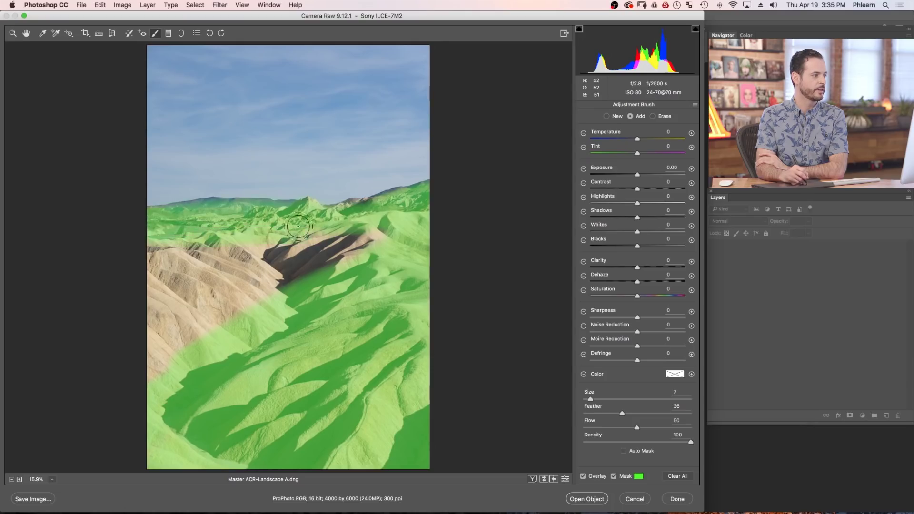
pyautogui.moveTo(352, 216)
pyautogui.mouseDown()
pyautogui.moveTo(407, 200)
pyautogui.moveTo(406, 210)
pyautogui.mouseUp()
pyautogui.moveTo(349, 250)
pyautogui.mouseDown()
pyautogui.moveTo(224, 336)
pyautogui.moveTo(157, 301)
pyautogui.moveTo(124, 259)
pyautogui.mouseUp()
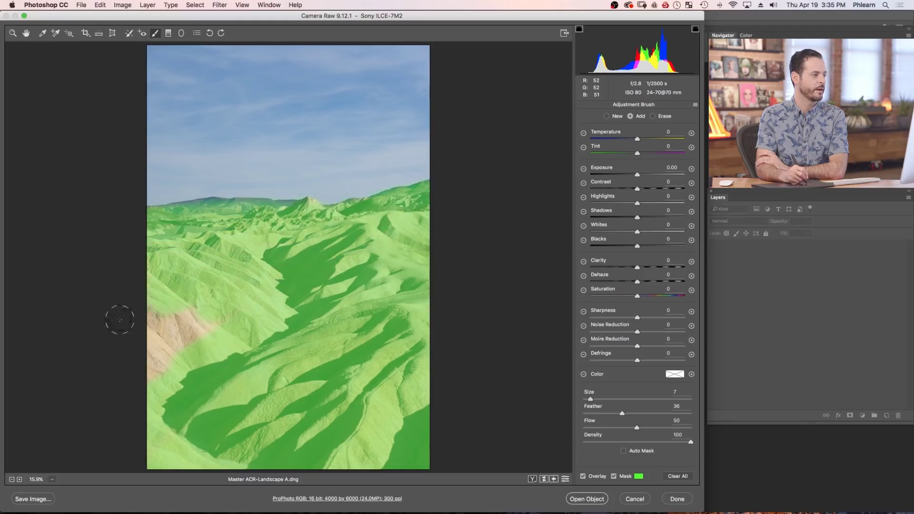
pyautogui.moveTo(119, 320)
pyautogui.mouseDown()
pyautogui.moveTo(204, 322)
pyautogui.moveTo(200, 422)
pyautogui.moveTo(332, 447)
pyautogui.moveTo(304, 422)
pyautogui.moveTo(367, 352)
pyautogui.moveTo(181, 392)
pyautogui.mouseUp()
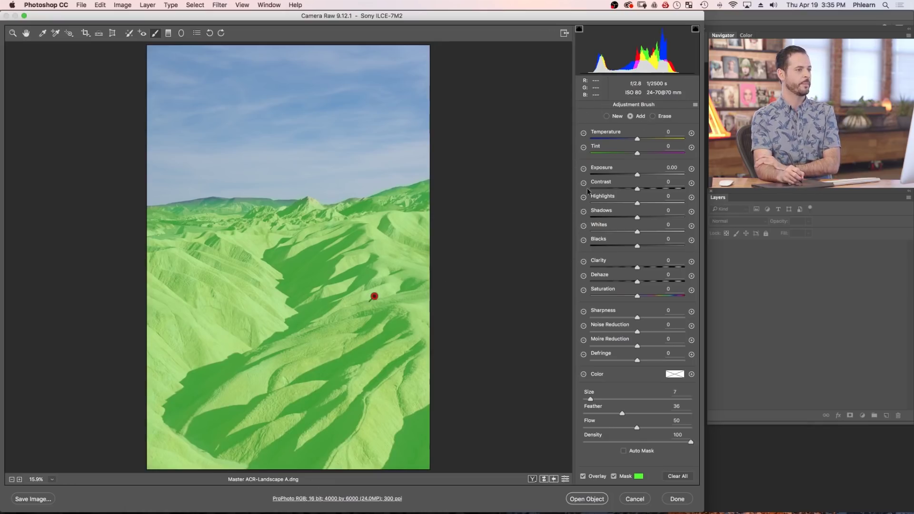
pyautogui.click(613, 477)
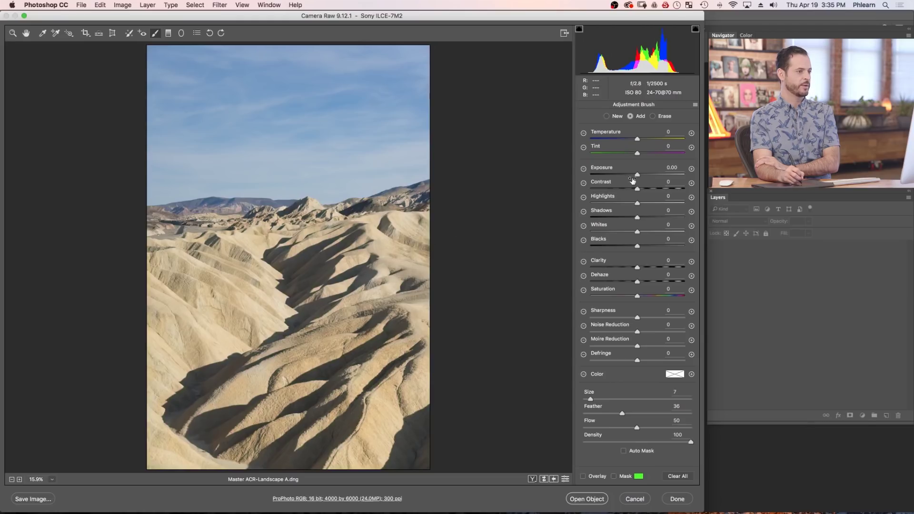
# - Set the hills brush to Exposure -0.55, Highlights -33, Shadows +21 and Clarity +37
pyautogui.moveTo(635, 175); pyautogui.dragTo(630, 176)
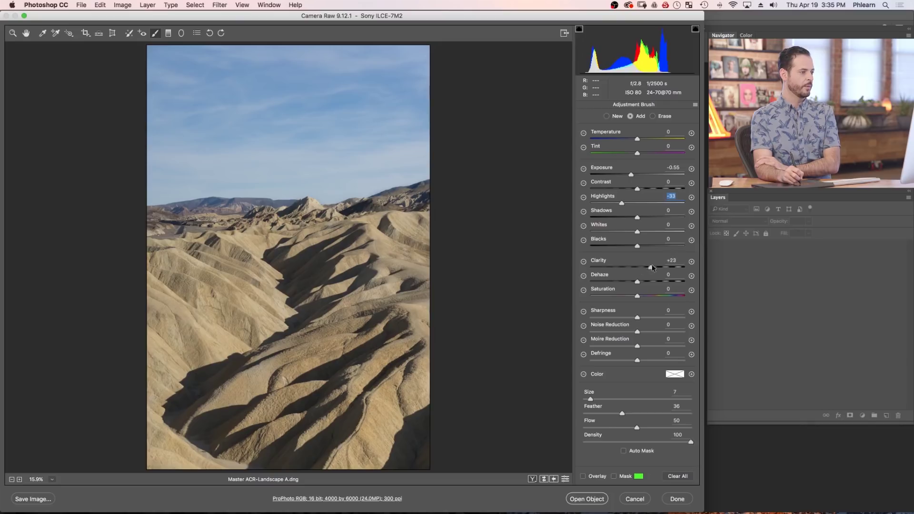
pyautogui.moveTo(652, 267); pyautogui.dragTo(660, 267)
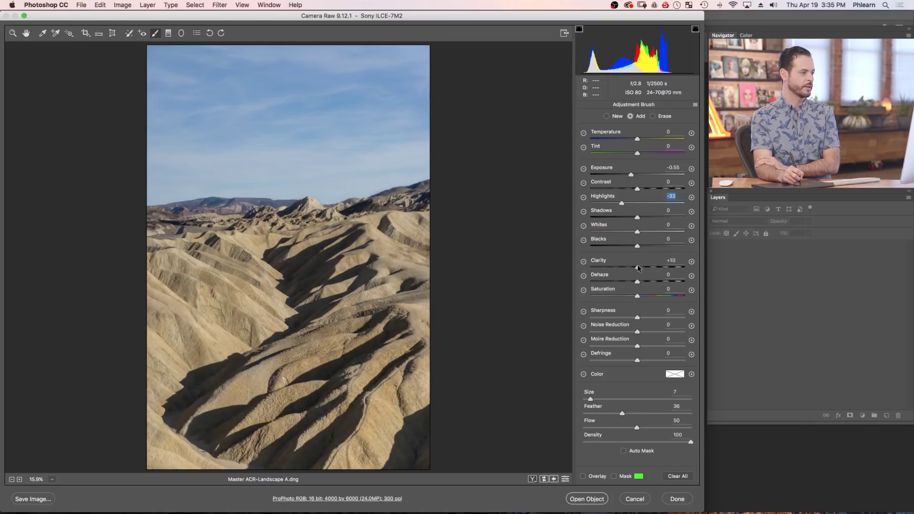
pyautogui.moveTo(654, 268); pyautogui.dragTo(655, 268)
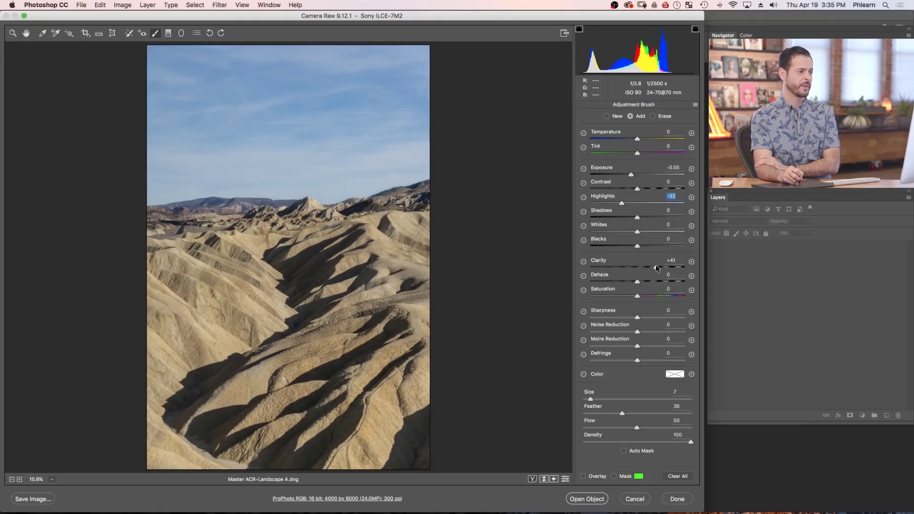
pyautogui.moveTo(656, 266); pyautogui.dragTo(654, 268)
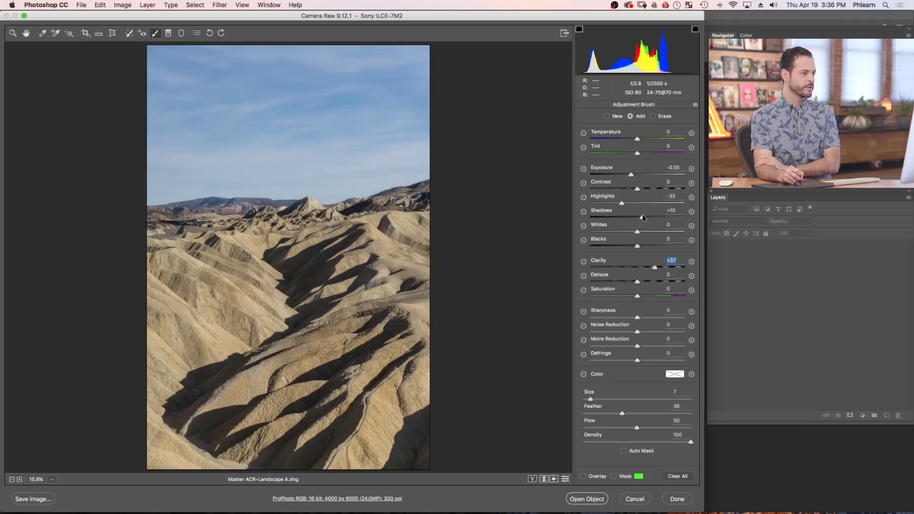
pyautogui.moveTo(649, 215); pyautogui.dragTo(644, 217)
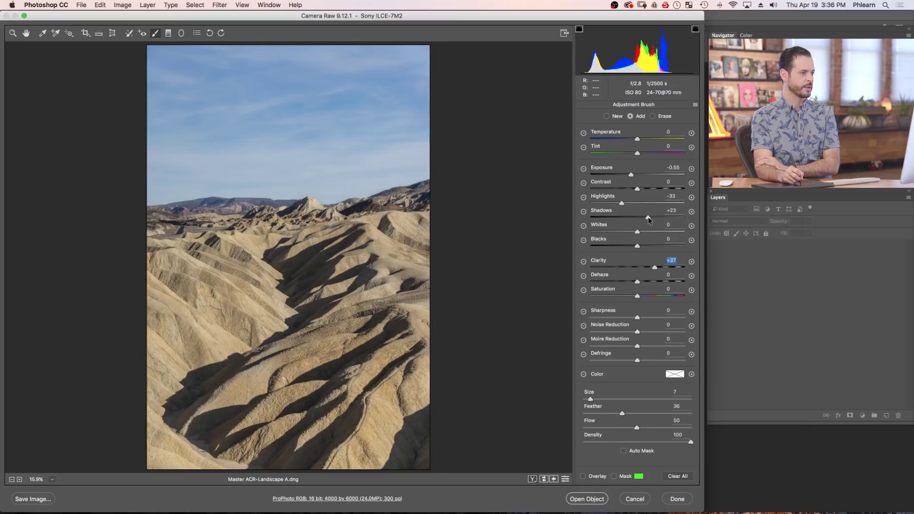
pyautogui.click(647, 216)
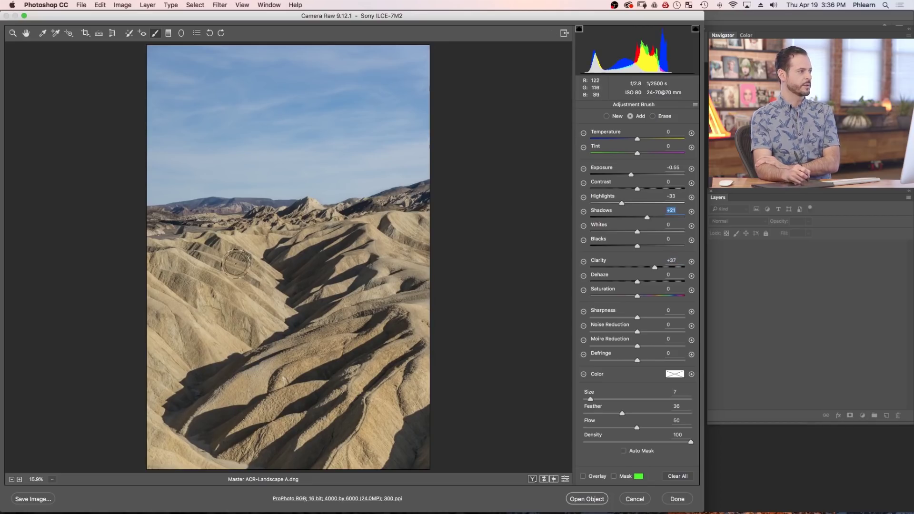
# - With the Targeted Adjustment tool in Hue mode, shift the hills to Oranges -26, Yellows -74
pyautogui.click(71, 37)
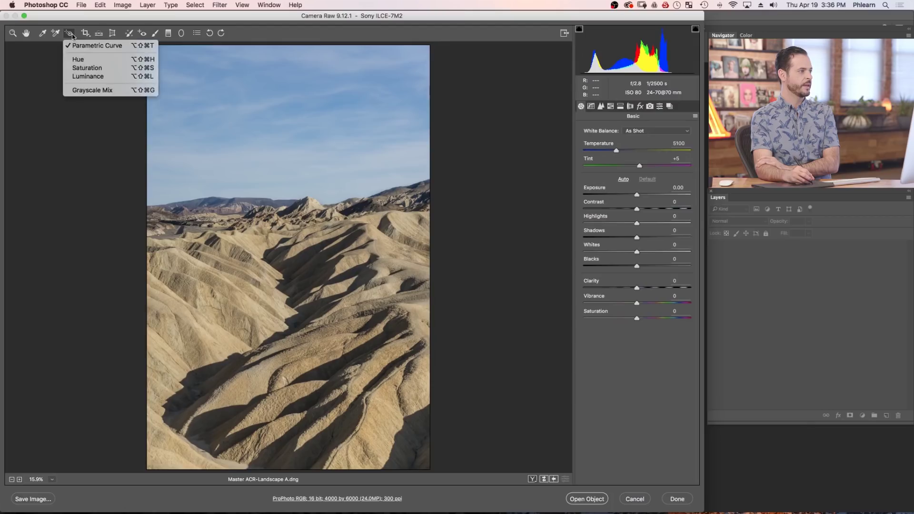
pyautogui.click(91, 61)
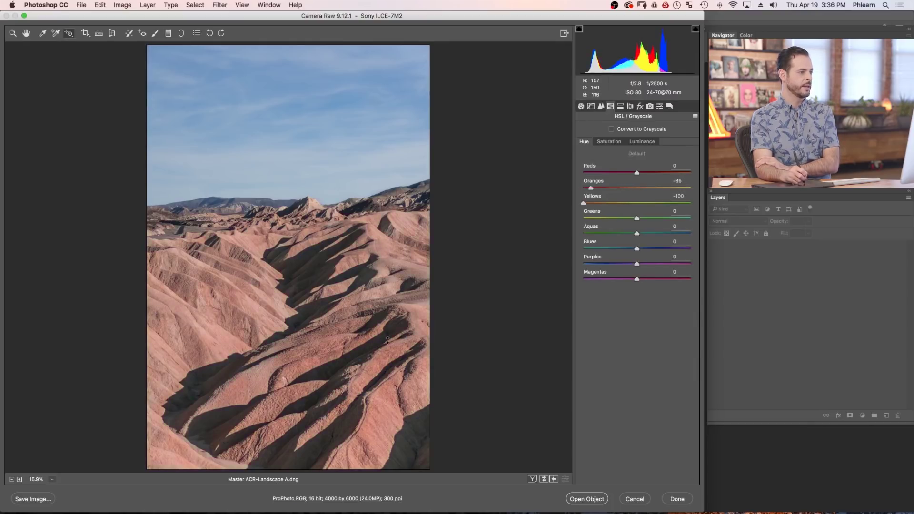
pyautogui.moveTo(388, 339); pyautogui.dragTo(381, 117)
pyautogui.moveTo(375, 383); pyautogui.dragTo(376, 174)
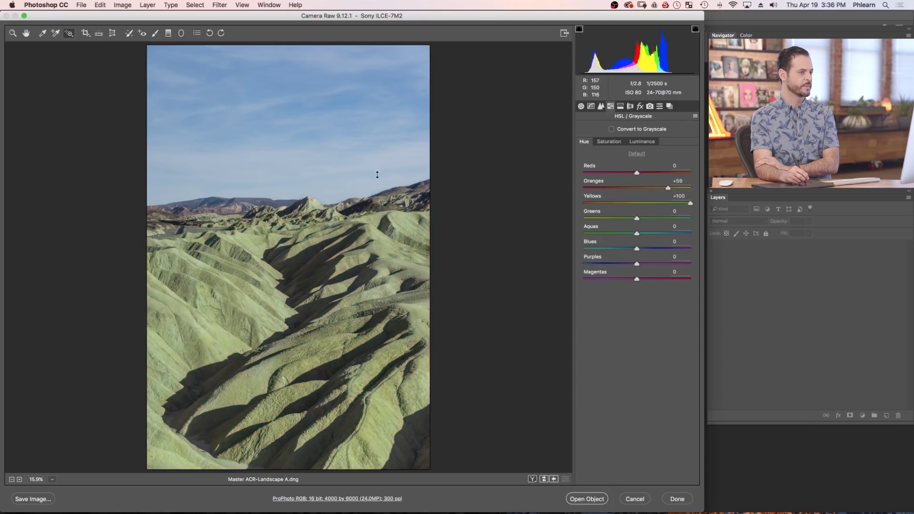
pyautogui.moveTo(381, 275); pyautogui.dragTo(383, 227)
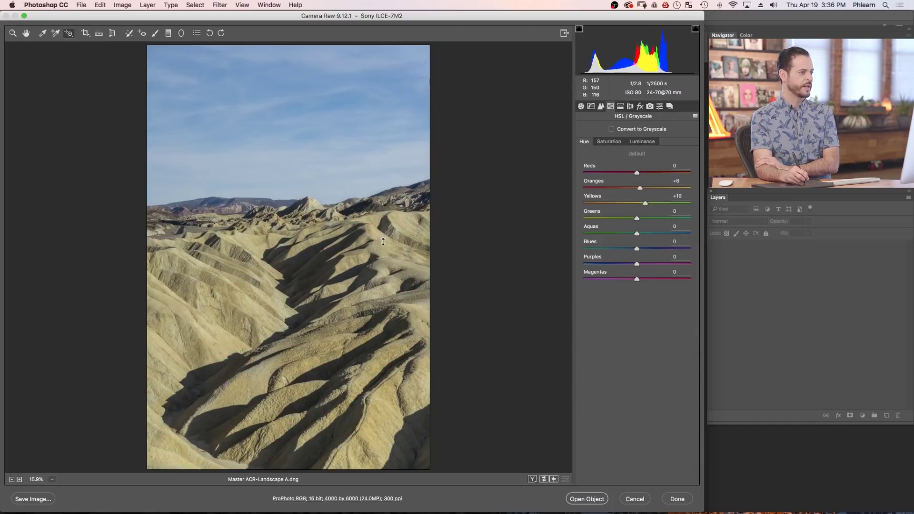
pyautogui.moveTo(383, 241); pyautogui.dragTo(383, 280)
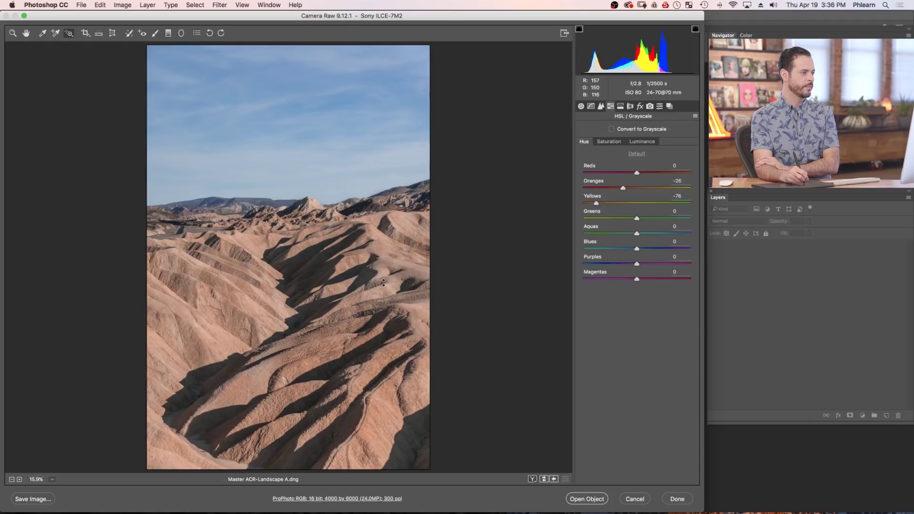
pyautogui.moveTo(383, 282); pyautogui.dragTo(383, 281)
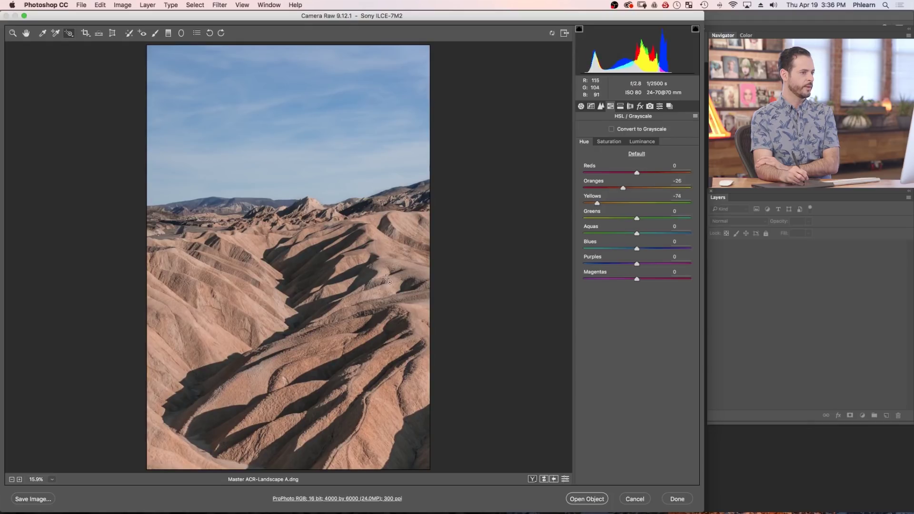
# - Boost the hills' saturation with the Targeted Adjustment tool to Oranges +34 and Yellows +82
pyautogui.click(70, 41)
pyautogui.click(88, 63)
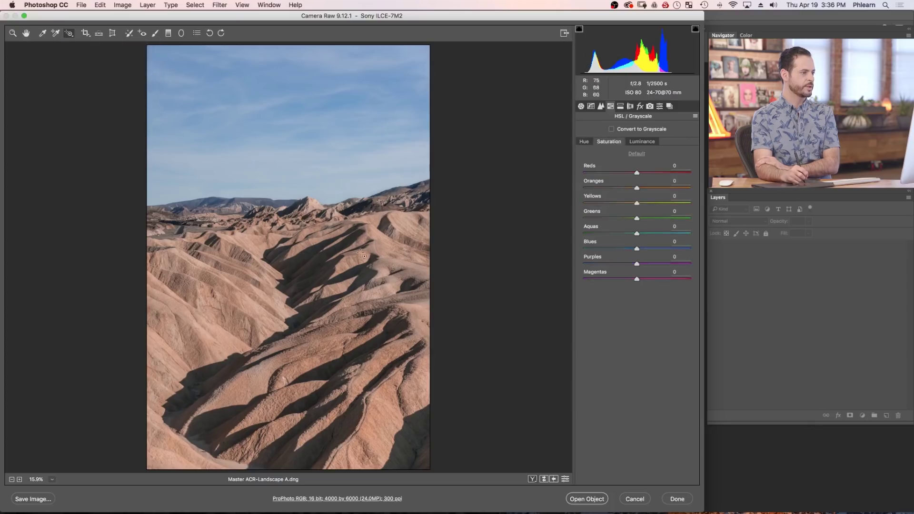
pyautogui.moveTo(374, 254); pyautogui.dragTo(373, 231)
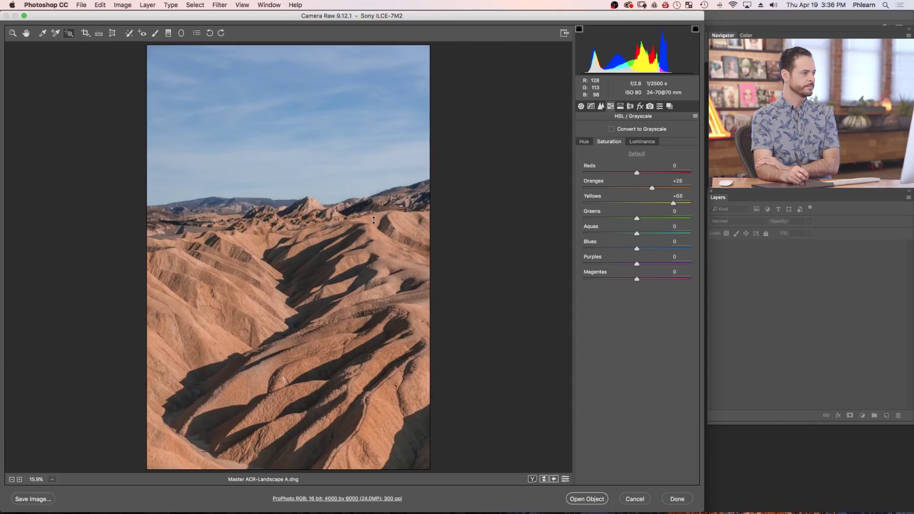
pyautogui.moveTo(375, 215); pyautogui.dragTo(375, 213)
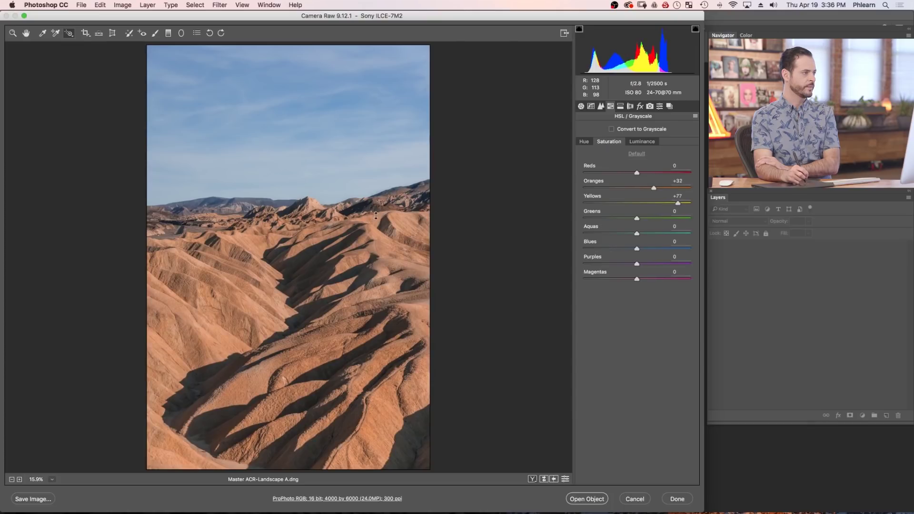
# - Darken the hills' luminance with the Targeted Adjustment tool to Oranges -5 and Yellows -18
pyautogui.click(69, 34)
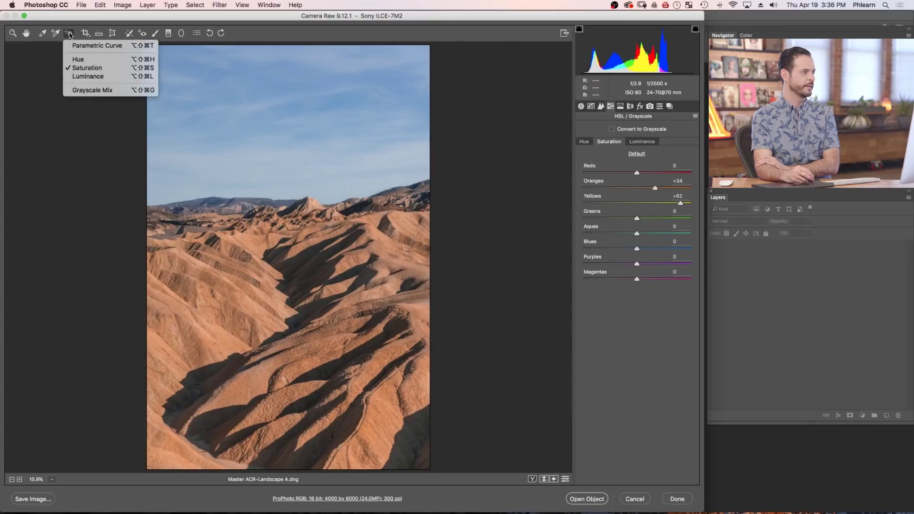
pyautogui.click(88, 76)
pyautogui.moveTo(247, 297); pyautogui.dragTo(246, 308)
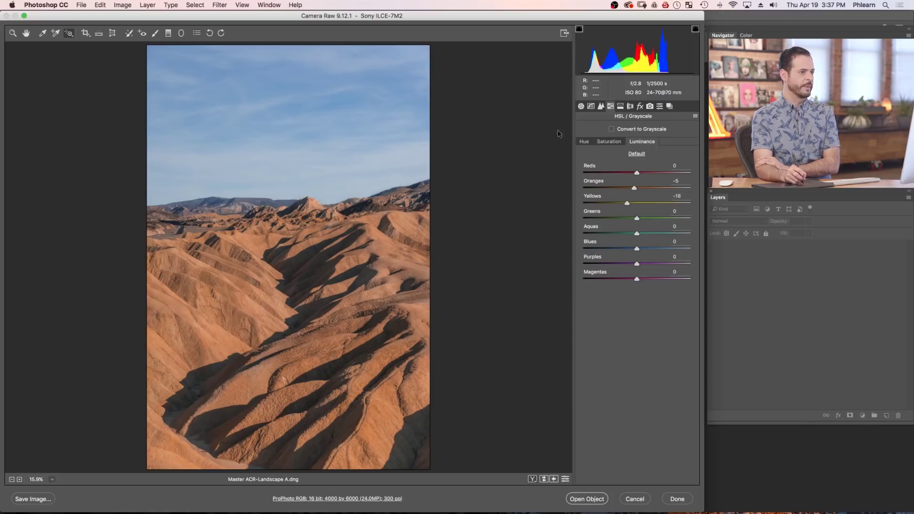
pyautogui.click(581, 105)
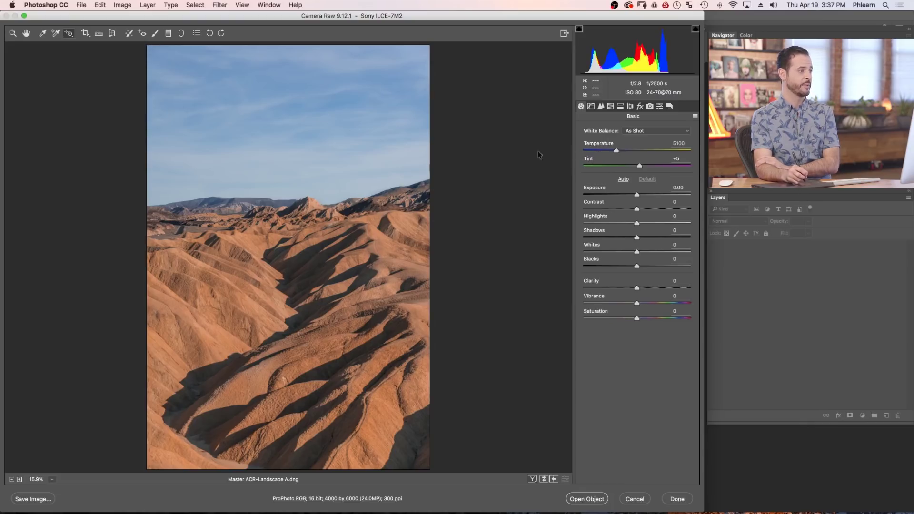
# - With the Adjustment Brush, set Highlights to -18 and try out different Contrast values
pyautogui.click(155, 34)
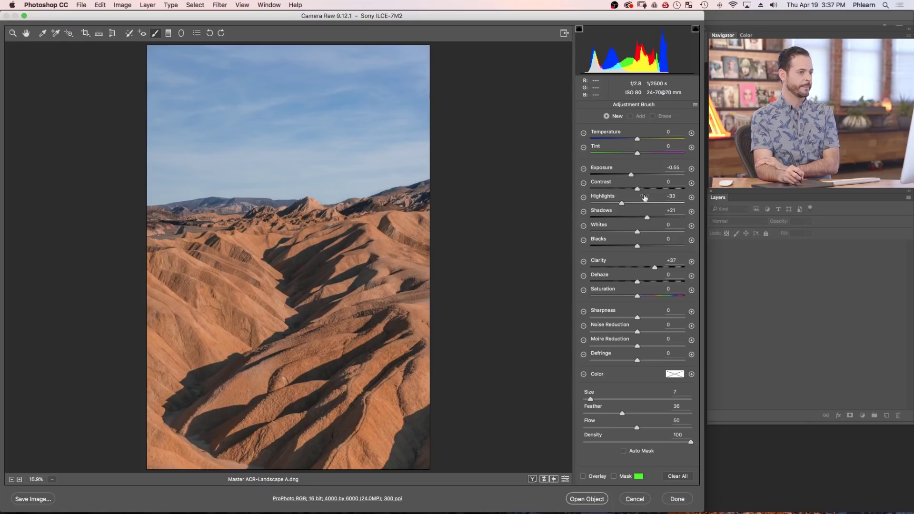
pyautogui.moveTo(622, 204)
pyautogui.mouseDown()
pyautogui.moveTo(645, 204)
pyautogui.moveTo(622, 203)
pyautogui.moveTo(635, 204)
pyautogui.mouseUp()
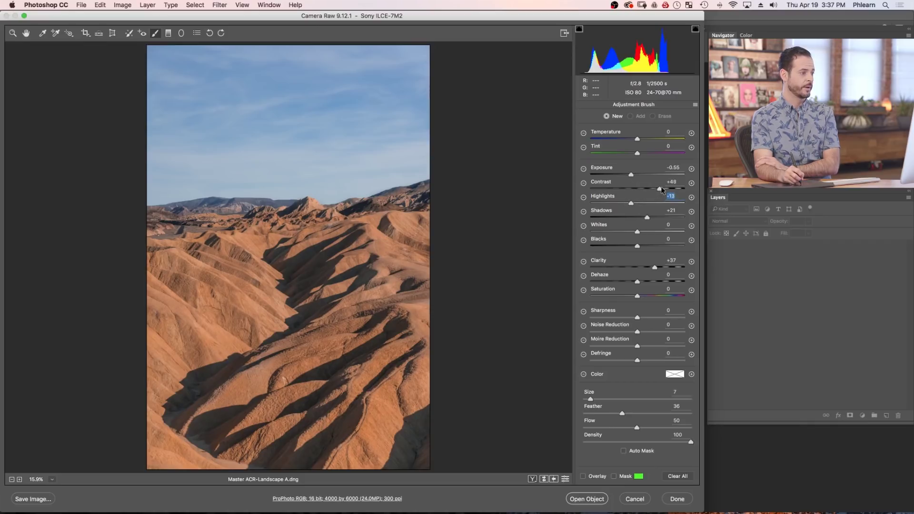
pyautogui.moveTo(662, 188)
pyautogui.mouseDown()
pyautogui.moveTo(638, 188)
pyautogui.moveTo(654, 189)
pyautogui.mouseUp()
pyautogui.moveTo(656, 189)
pyautogui.mouseDown()
pyautogui.moveTo(639, 190)
pyautogui.moveTo(647, 190)
pyautogui.mouseUp()
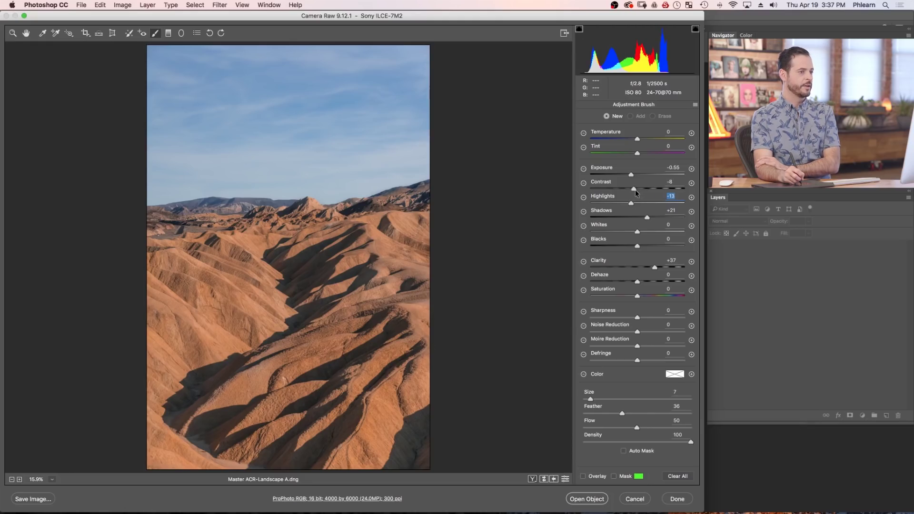
pyautogui.moveTo(635, 189); pyautogui.dragTo(611, 190)
pyautogui.moveTo(669, 192); pyautogui.dragTo(630, 190)
# - Select the existing foreground pin and set Contrast +25, Clarity +44 and Sharpness +43
pyautogui.click(583, 477)
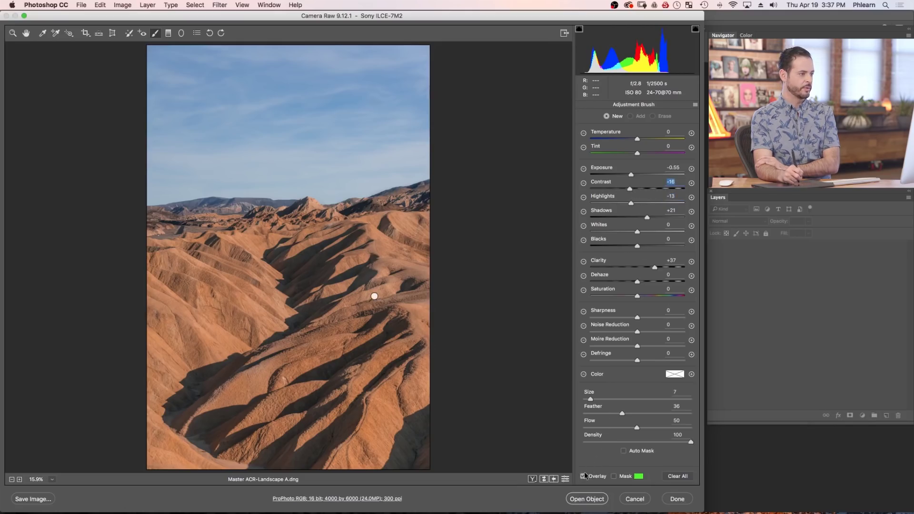
pyautogui.click(374, 296)
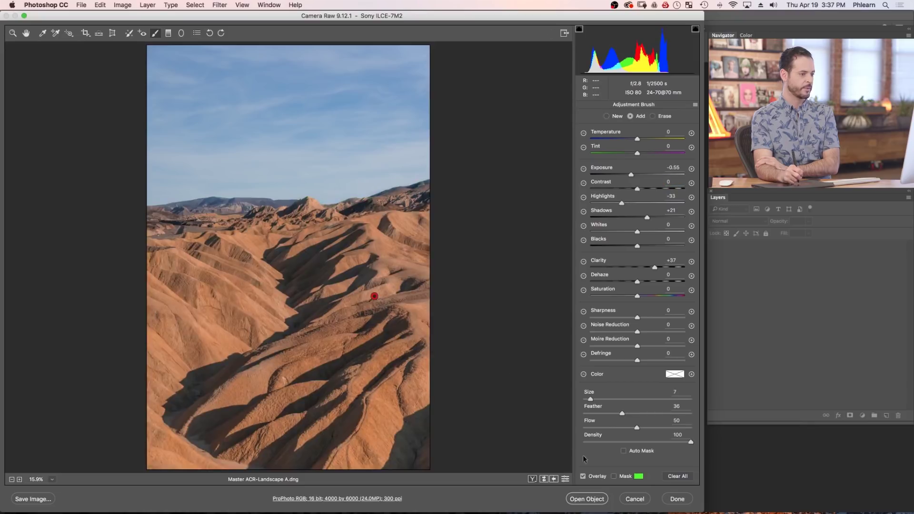
pyautogui.click(583, 476)
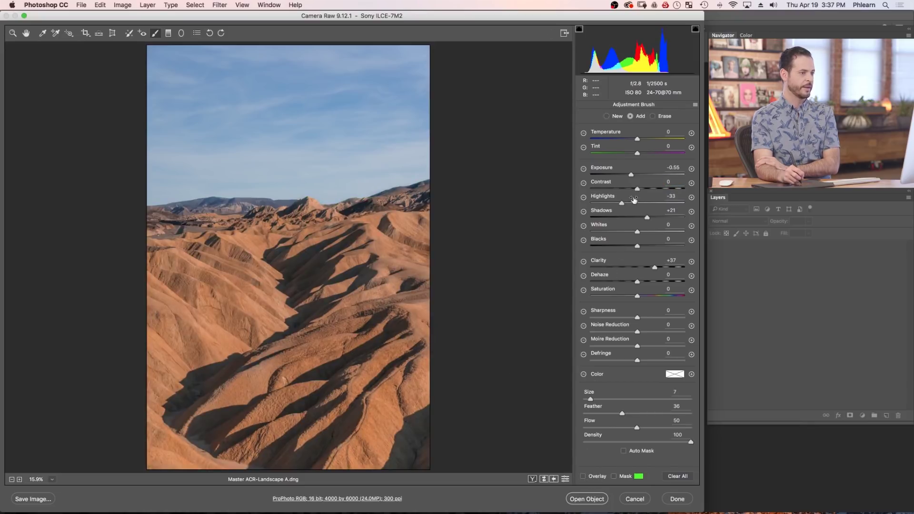
pyautogui.moveTo(643, 189); pyautogui.dragTo(629, 202)
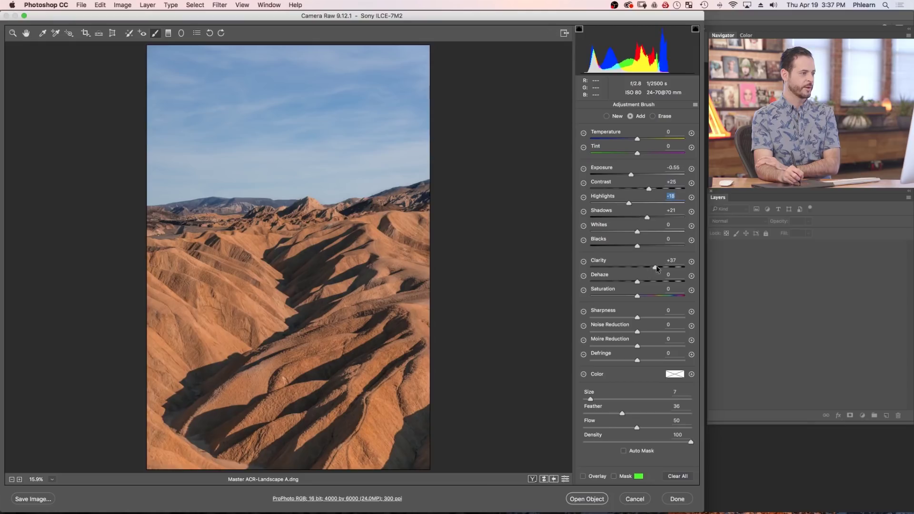
pyautogui.moveTo(655, 266); pyautogui.dragTo(657, 274)
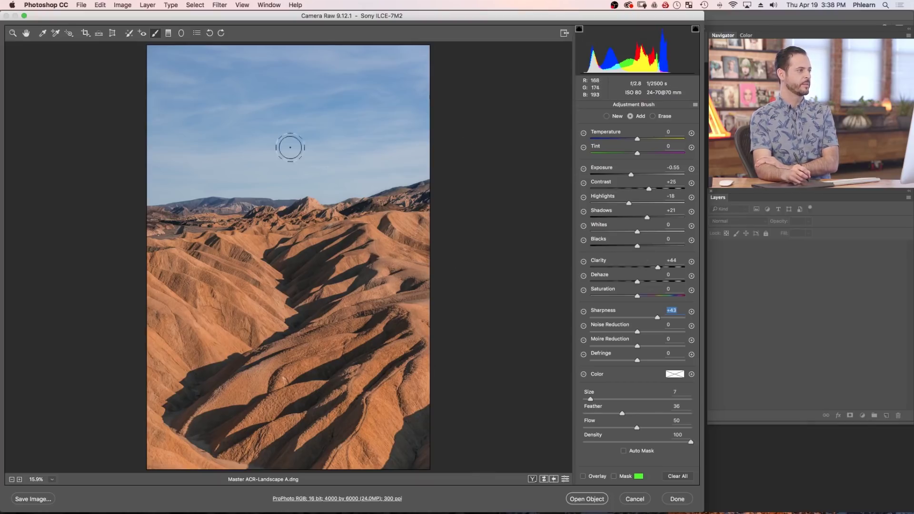
# - Ease saturation to Oranges +33 and Yellows +76 with the Targeted Adjustment tool, then reselect the Adjustment Brush
pyautogui.click(70, 34)
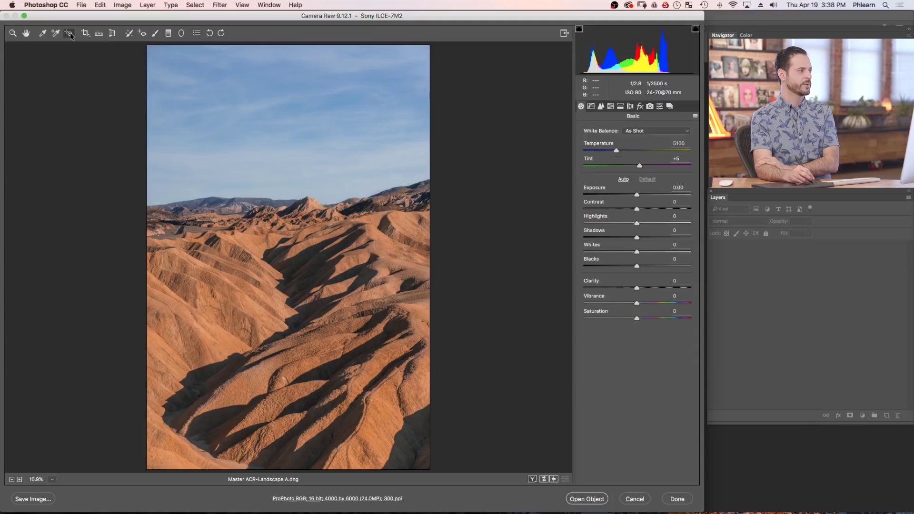
pyautogui.click(70, 34)
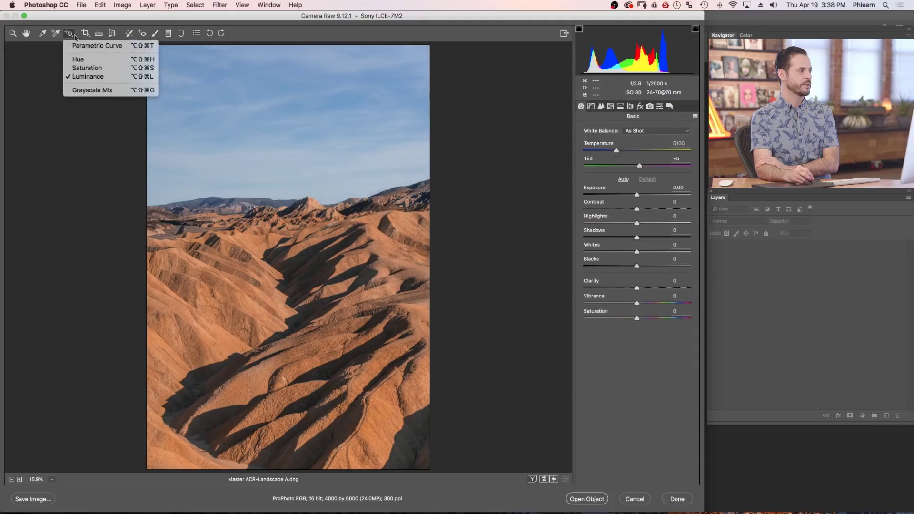
pyautogui.click(88, 69)
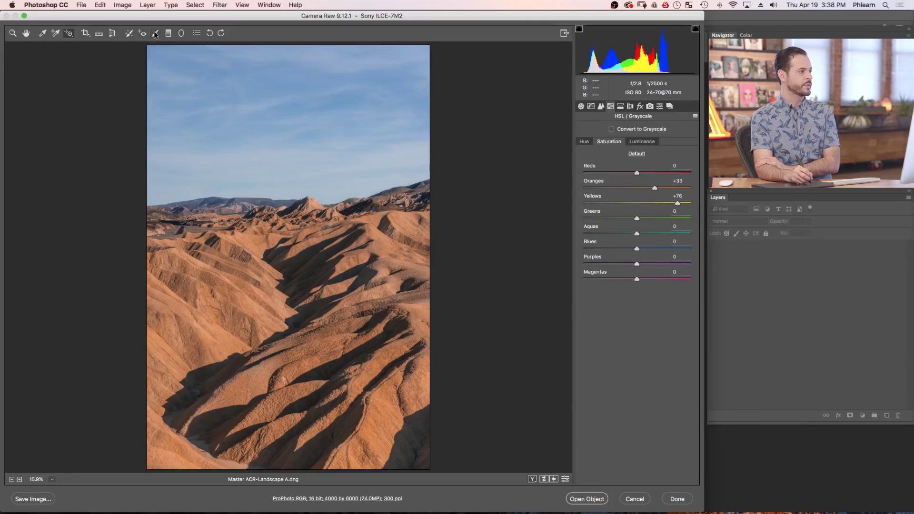
pyautogui.click(155, 33)
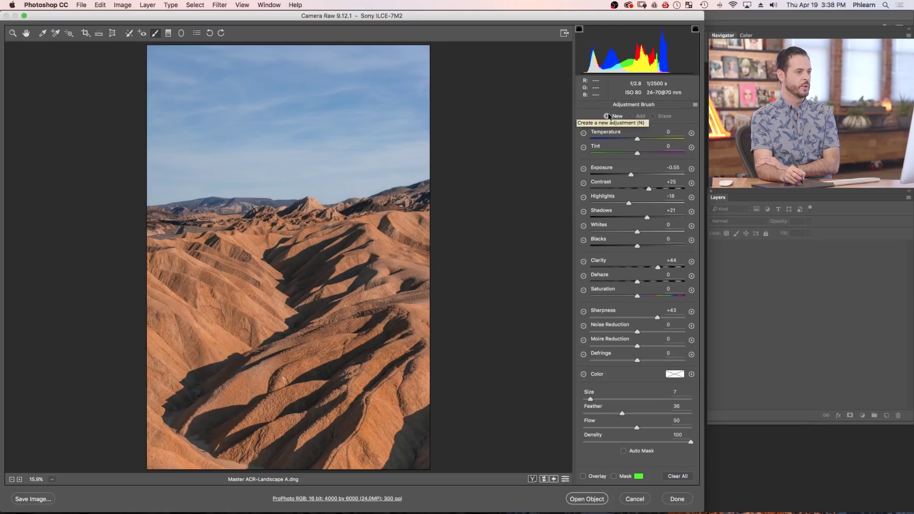
# - Start a new brush stroke on the sky right of the mountains and reset local settings to zero
pyautogui.click(583, 475)
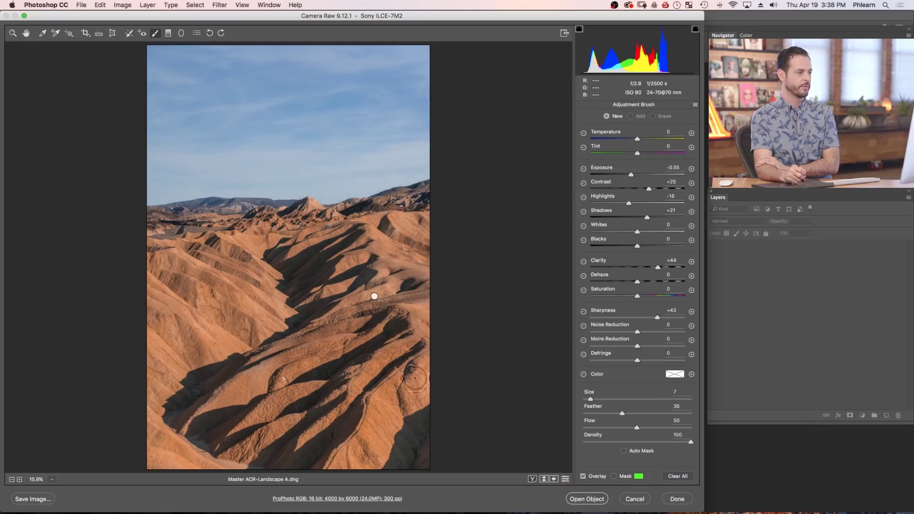
pyautogui.click(629, 116)
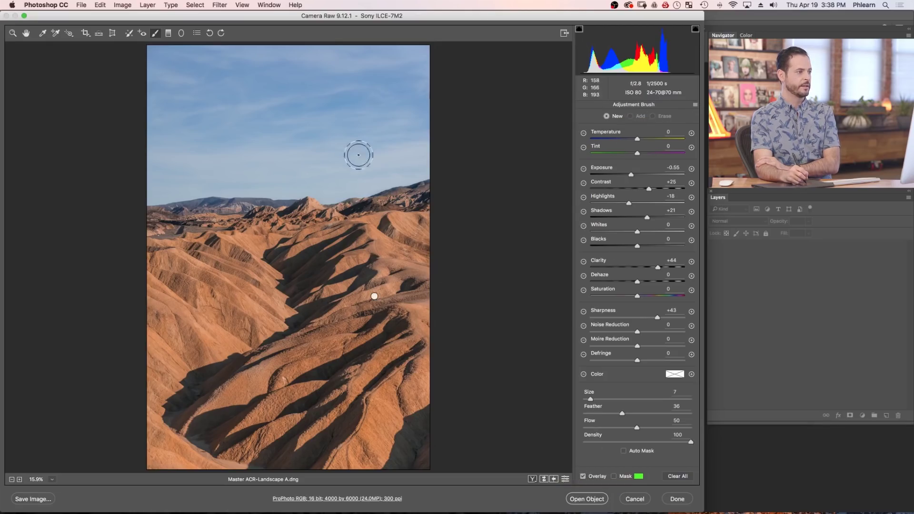
pyautogui.moveTo(362, 160)
pyautogui.mouseDown()
pyautogui.moveTo(363, 167)
pyautogui.moveTo(410, 137)
pyautogui.moveTo(296, 138)
pyautogui.mouseUp()
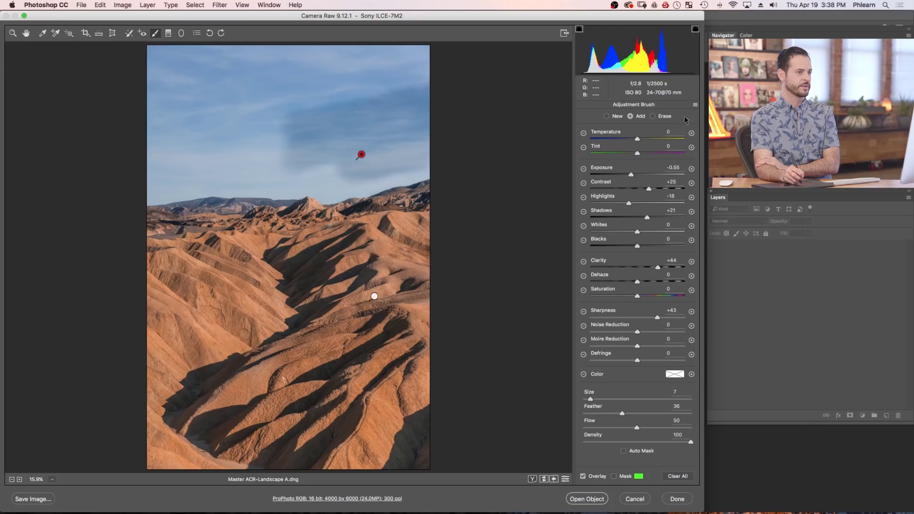
pyautogui.click(695, 106)
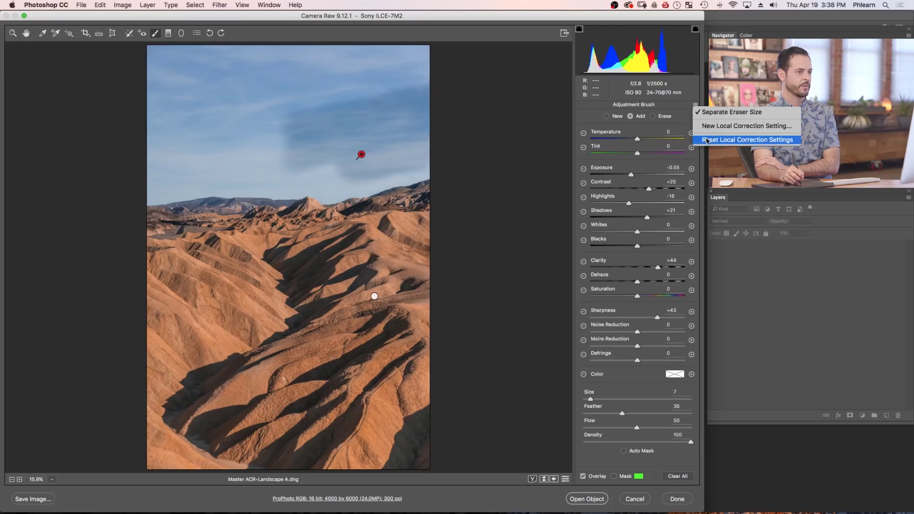
pyautogui.click(735, 138)
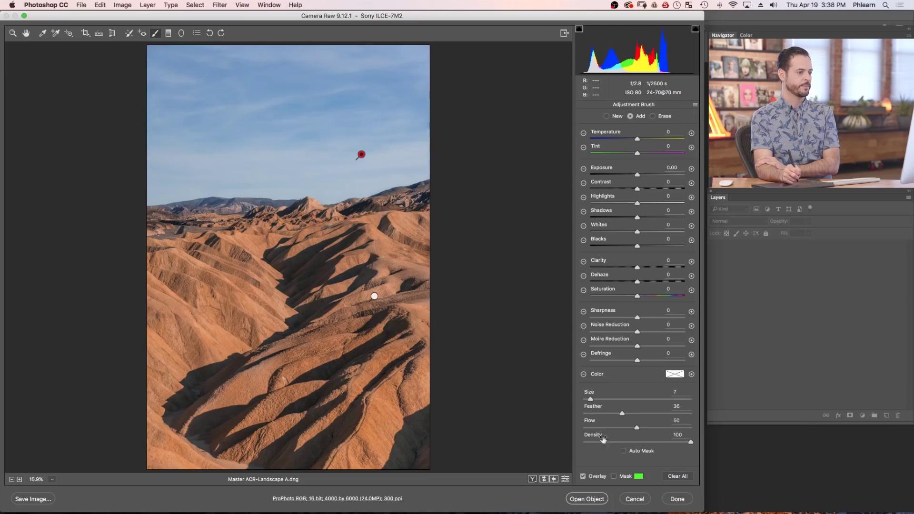
# - Paint the mask across the upper and lower-left sky, then hide the mask and pins
pyautogui.click(613, 475)
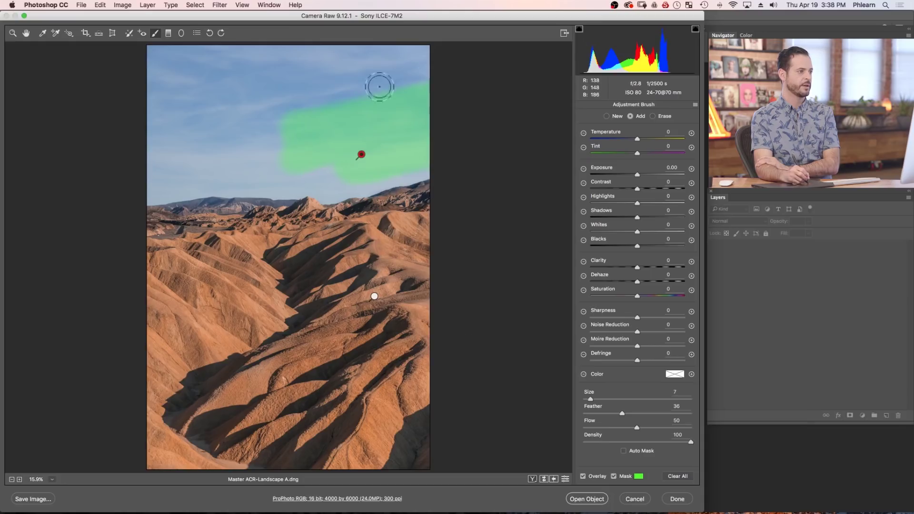
pyautogui.moveTo(172, 128)
pyautogui.mouseDown()
pyautogui.moveTo(357, 65)
pyautogui.moveTo(249, 65)
pyautogui.moveTo(121, 89)
pyautogui.moveTo(129, 55)
pyautogui.moveTo(149, 45)
pyautogui.mouseUp()
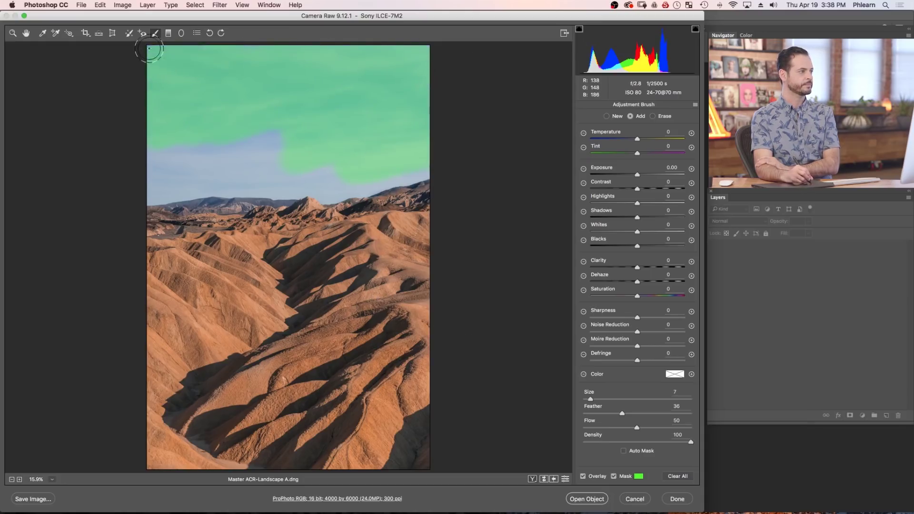
pyautogui.moveTo(150, 190)
pyautogui.mouseDown()
pyautogui.moveTo(204, 177)
pyautogui.moveTo(150, 195)
pyautogui.moveTo(311, 178)
pyautogui.moveTo(293, 187)
pyautogui.moveTo(307, 179)
pyautogui.moveTo(330, 193)
pyautogui.moveTo(445, 159)
pyautogui.moveTo(251, 181)
pyautogui.moveTo(214, 160)
pyautogui.moveTo(296, 127)
pyautogui.moveTo(169, 152)
pyautogui.moveTo(245, 127)
pyautogui.mouseUp()
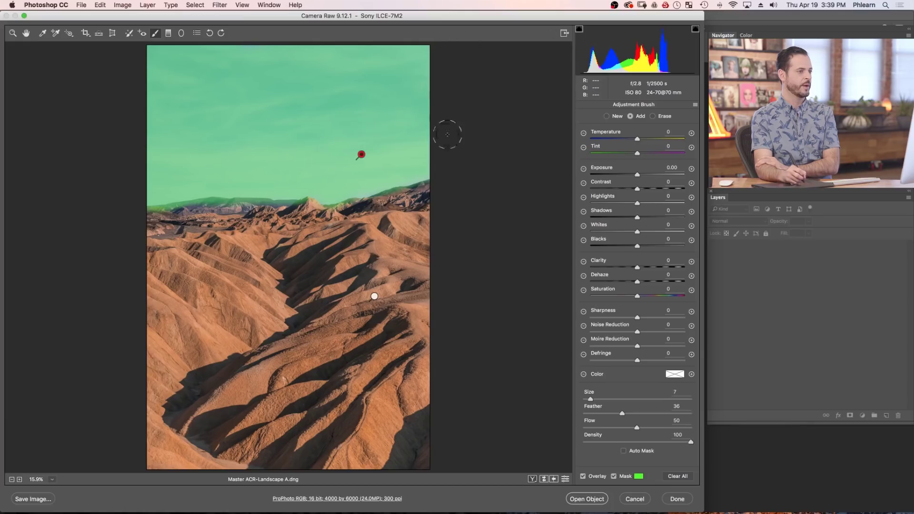
pyautogui.click(583, 476)
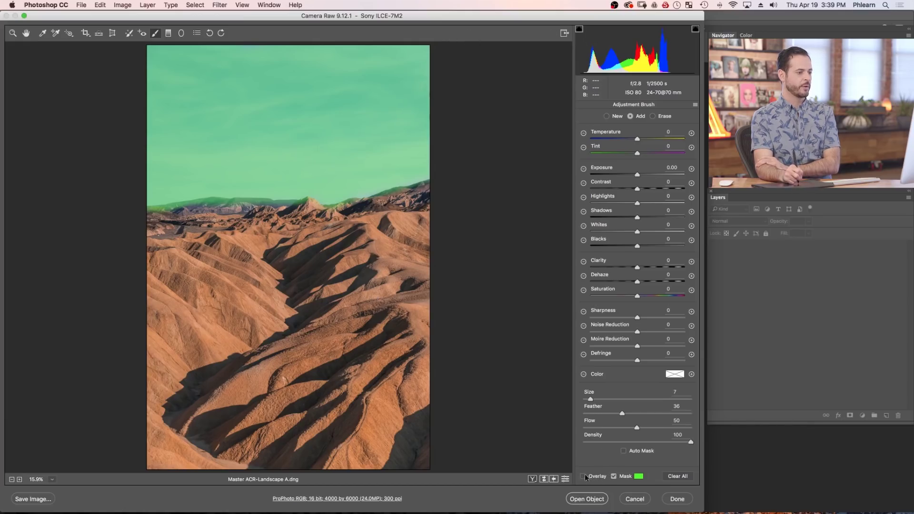
pyautogui.click(615, 476)
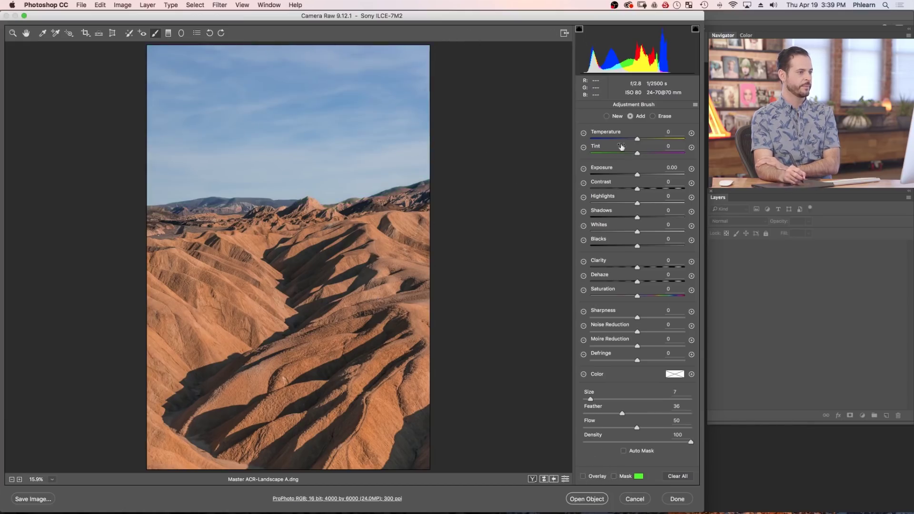
# - Give the sky brush Clarity +86, Contrast +75 and Highlights +46
pyautogui.moveTo(638, 267); pyautogui.dragTo(672, 267)
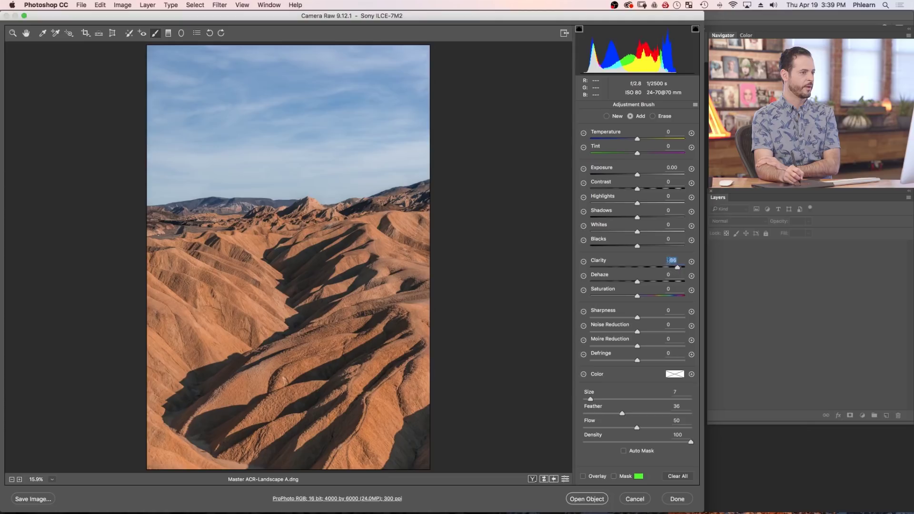
pyautogui.click(647, 189)
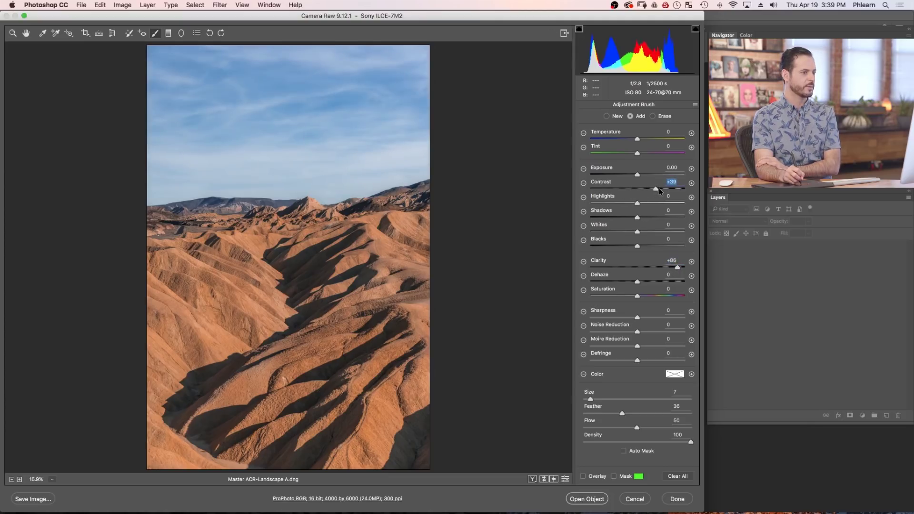
pyautogui.moveTo(641, 200); pyautogui.dragTo(656, 201)
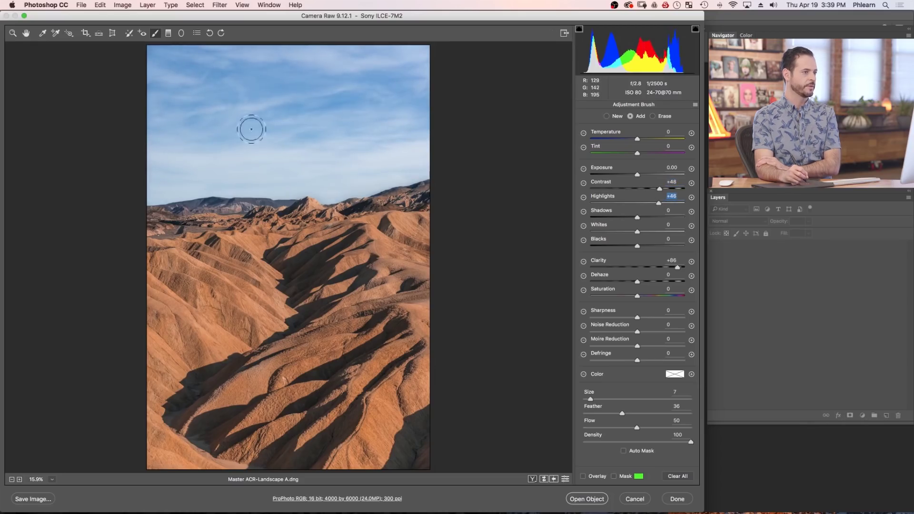
pyautogui.click(672, 189)
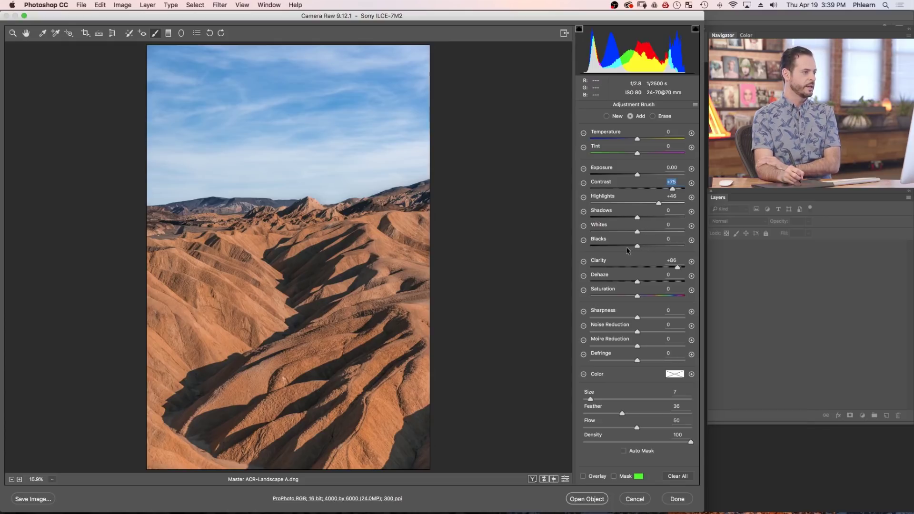
pyautogui.click(69, 33)
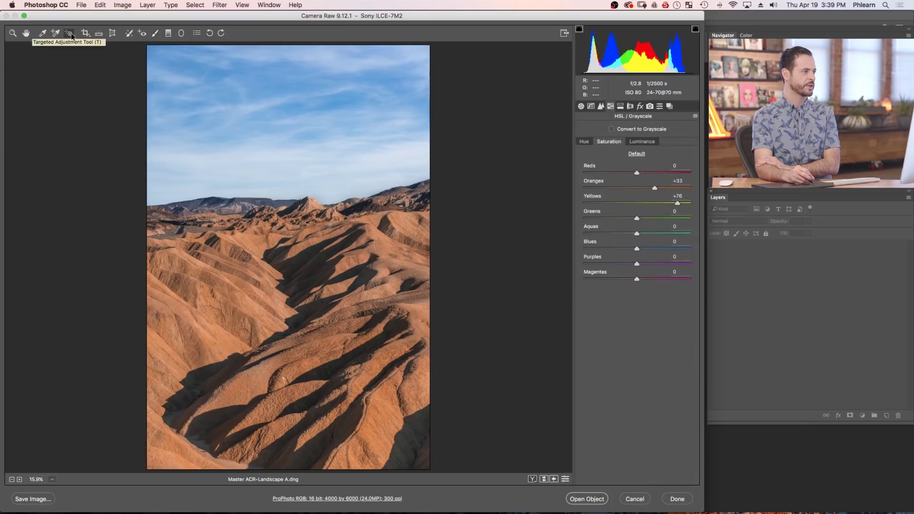
# - Shift the orange hills redder with the Targeted Adjustment Tool's Hue mode (Oranges -22, Yellows -63)
pyautogui.click(72, 37)
pyautogui.click(77, 60)
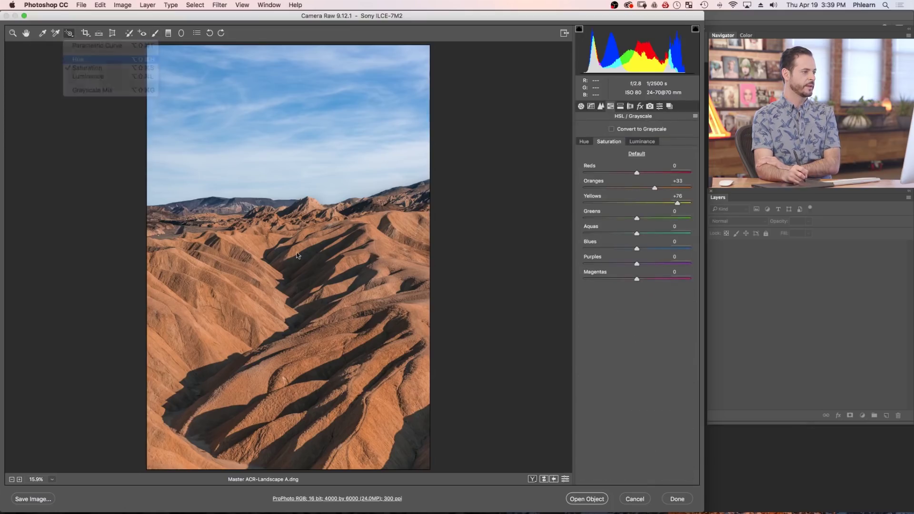
pyautogui.moveTo(378, 251); pyautogui.dragTo(379, 250)
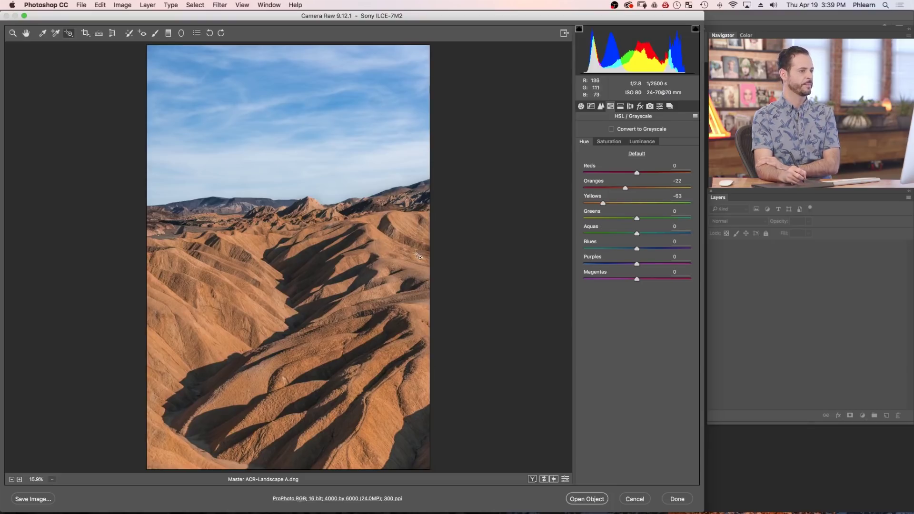
pyautogui.click(581, 105)
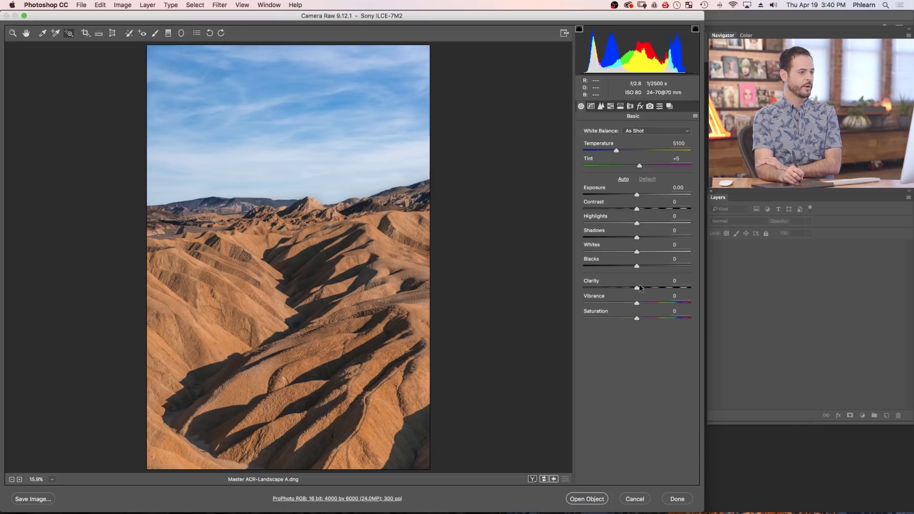
# - Set global Clarity to +23 and Contrast to +8 in the Basic panel
pyautogui.moveTo(641, 288); pyautogui.dragTo(642, 288)
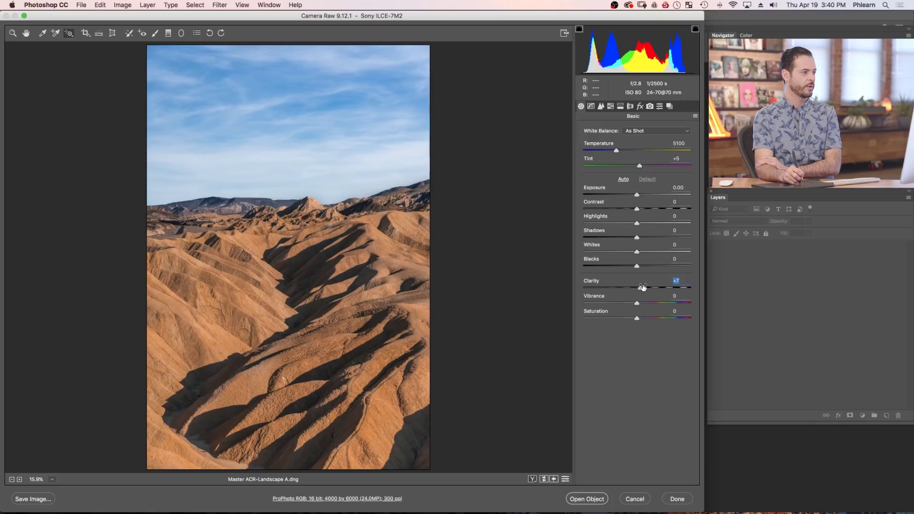
pyautogui.moveTo(646, 289)
pyautogui.mouseDown()
pyautogui.moveTo(592, 288)
pyautogui.moveTo(650, 287)
pyautogui.mouseUp()
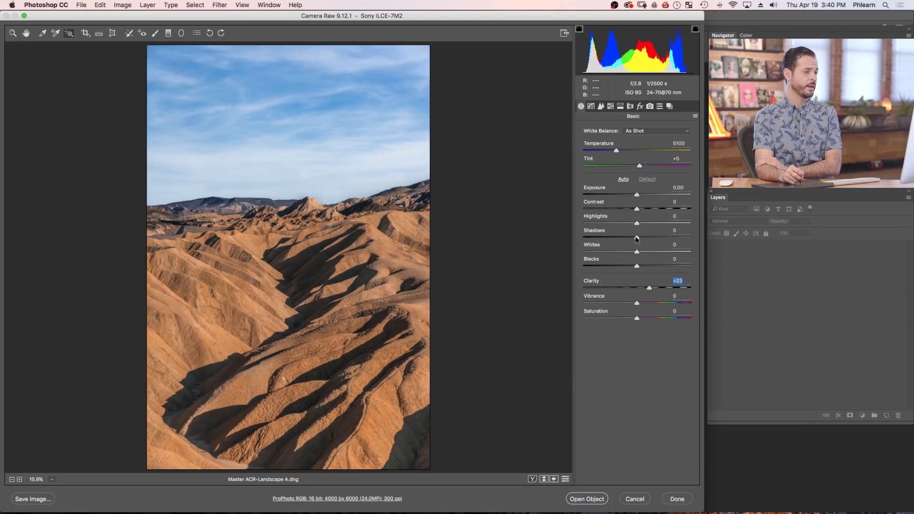
pyautogui.moveTo(640, 210); pyautogui.dragTo(641, 211)
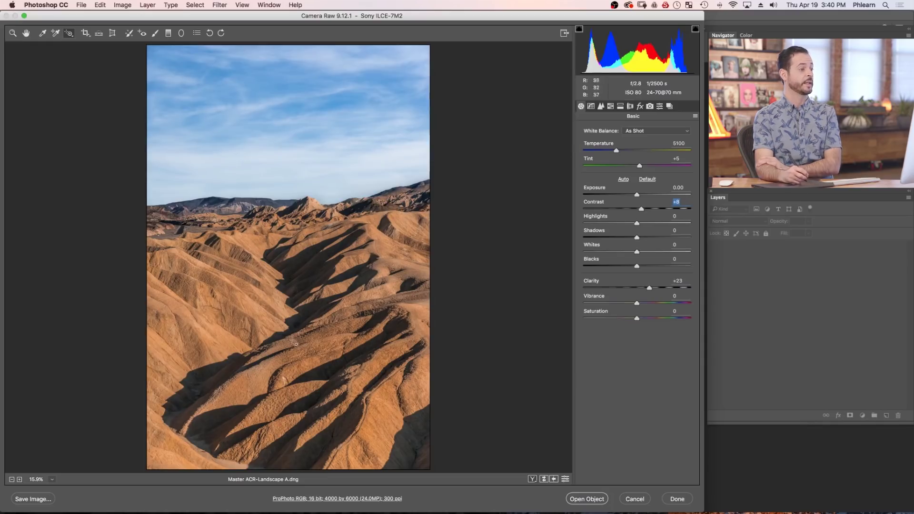
# - Compare before and after side by side, raise Contrast to +20, and open as smart object
pyautogui.click(531, 479)
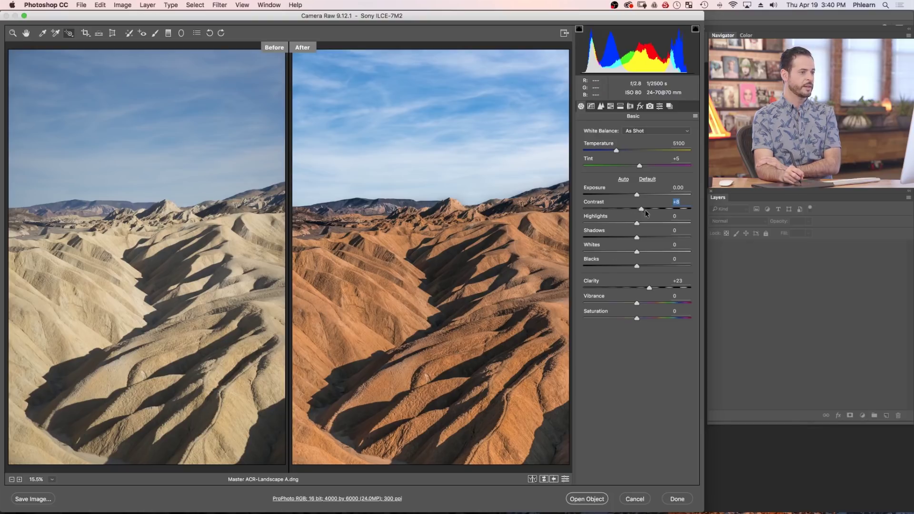
pyautogui.moveTo(647, 207); pyautogui.dragTo(645, 209)
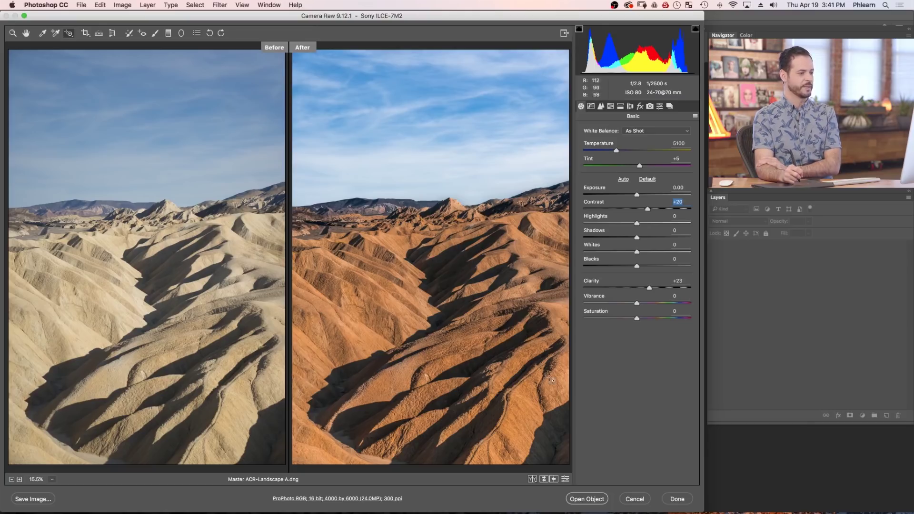
pyautogui.click(589, 498)
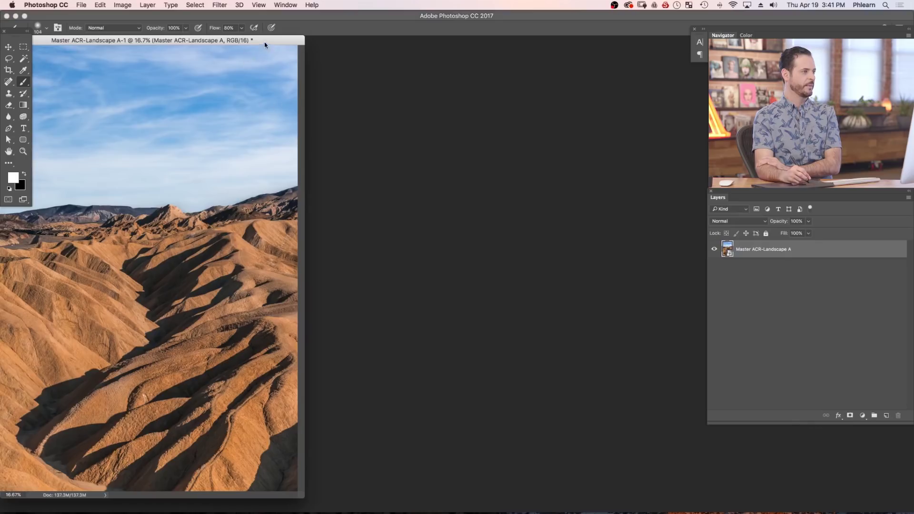
# - Nudge the Master ACR-Landscape A-1 document window to the right
pyautogui.moveTo(276, 44); pyautogui.dragTo(442, 54)
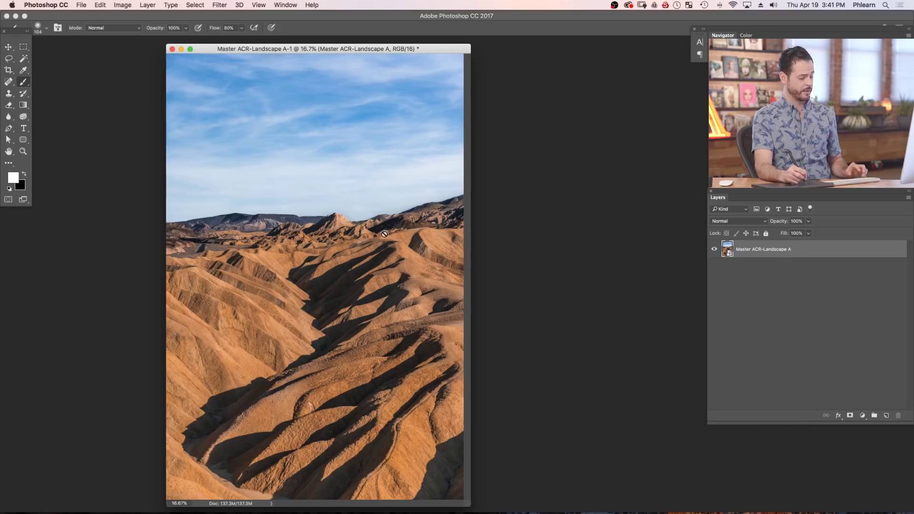
# - Save the document as Master ACR-Landscape A-1.psd in Photoshop format in the PSD > 03 folder
pyautogui.press('super+shift+s')
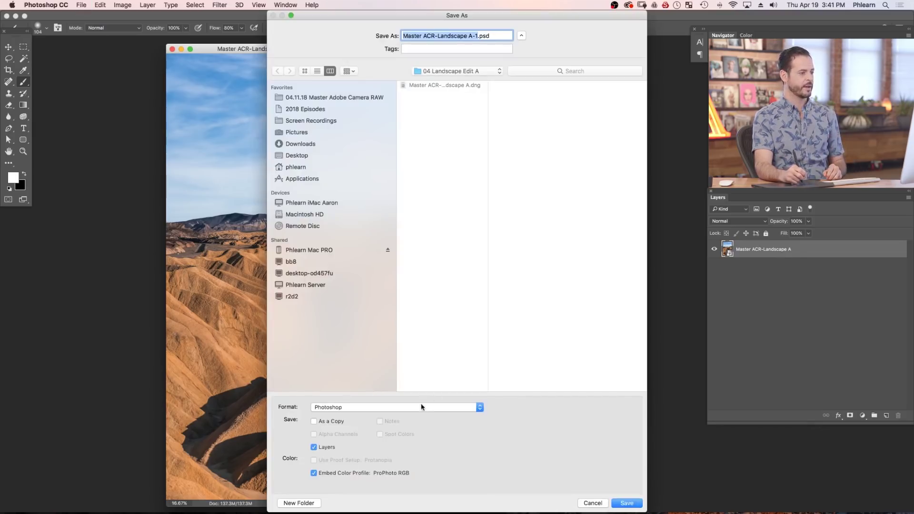
pyautogui.click(421, 407)
pyautogui.click(420, 407)
pyautogui.click(464, 71)
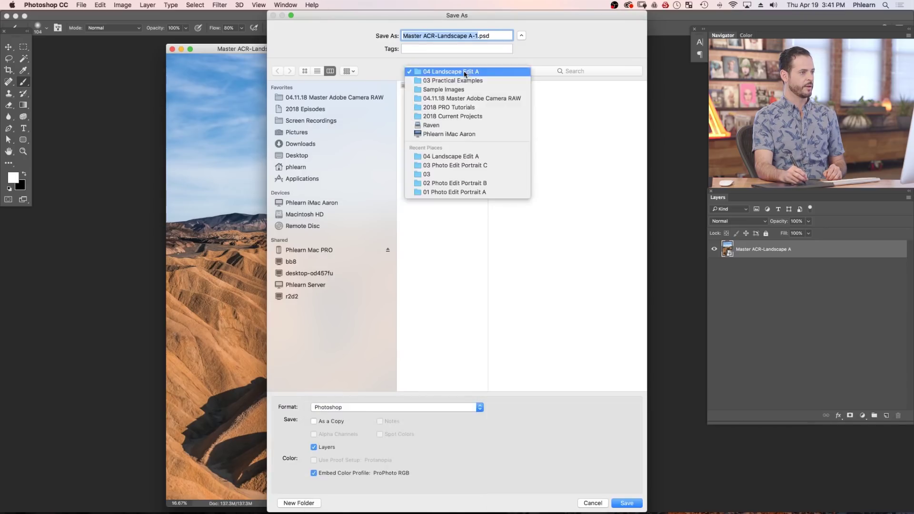
pyautogui.click(466, 80)
pyautogui.click(425, 133)
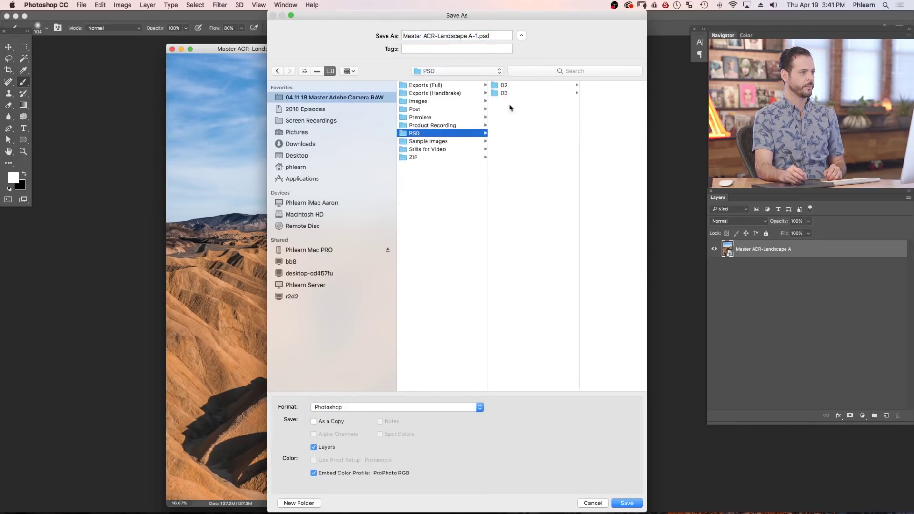
pyautogui.click(512, 93)
pyautogui.click(630, 507)
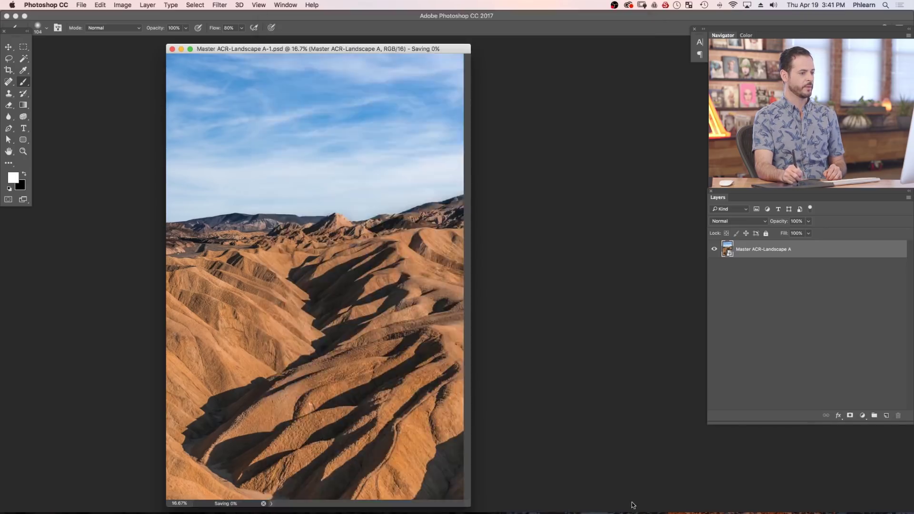